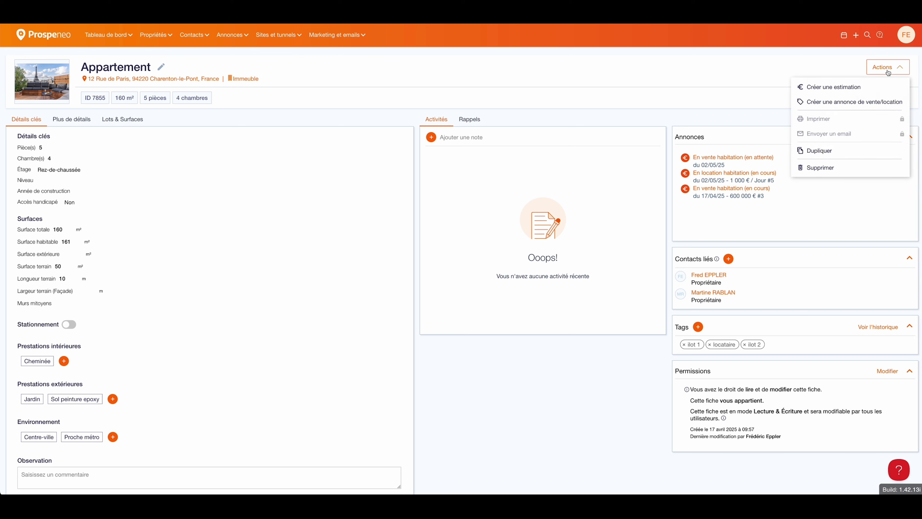
Step: From the property's Actions menu, open the 'Créer une annonce de vente/location' form
click(828, 106)
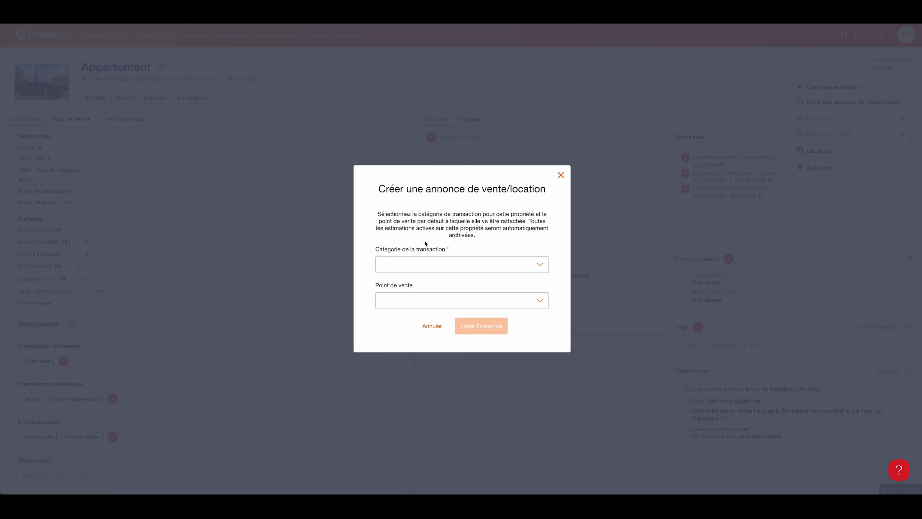
Step: Create the listing with transaction category Vente and point of sale Mon agence 1
click(415, 268)
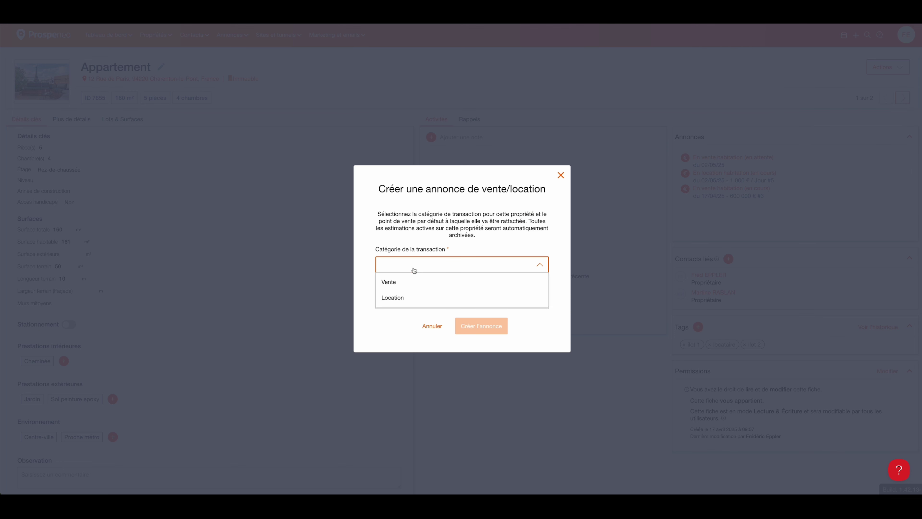
click(390, 283)
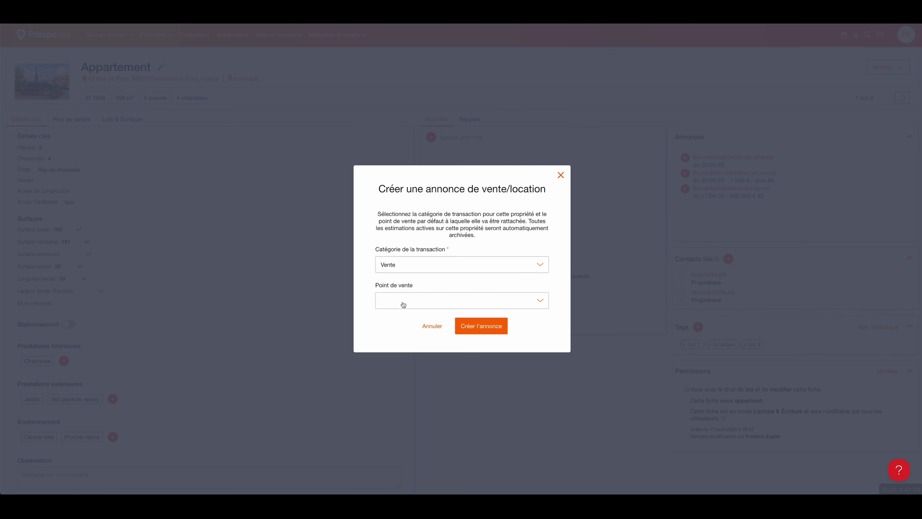
click(414, 306)
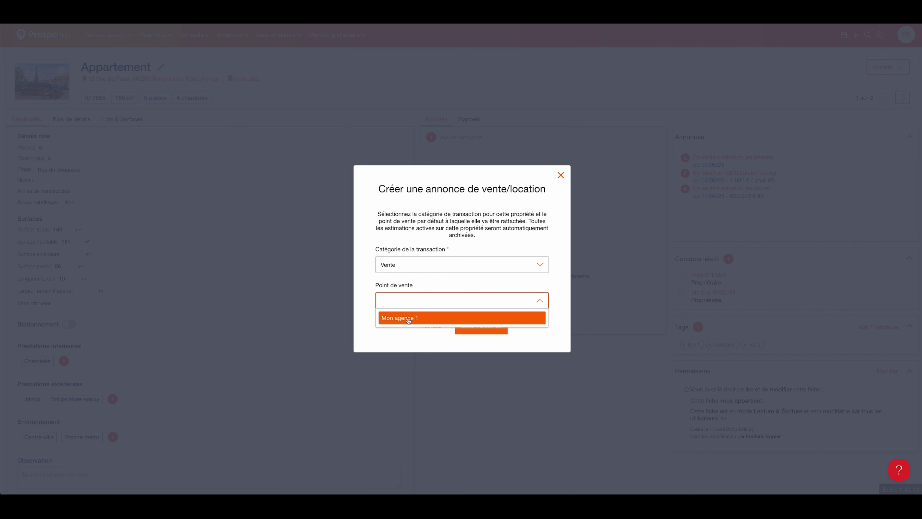
click(408, 318)
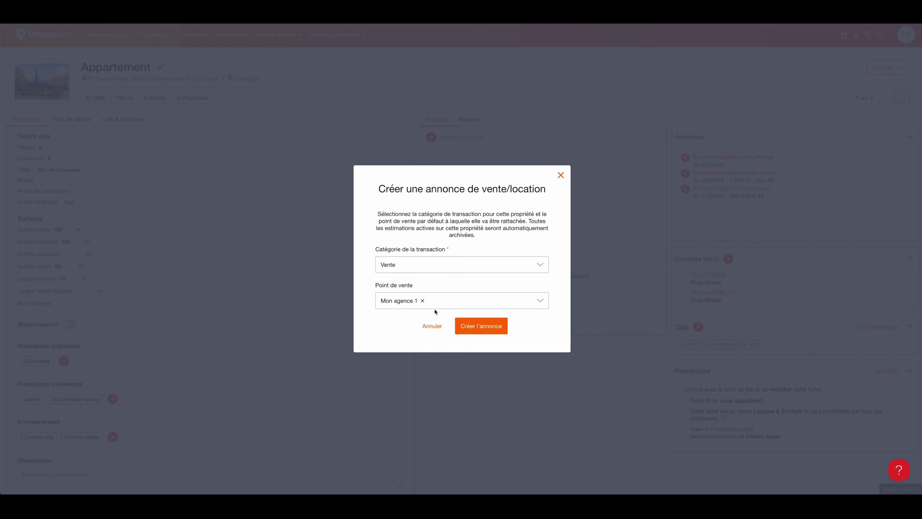
click(479, 328)
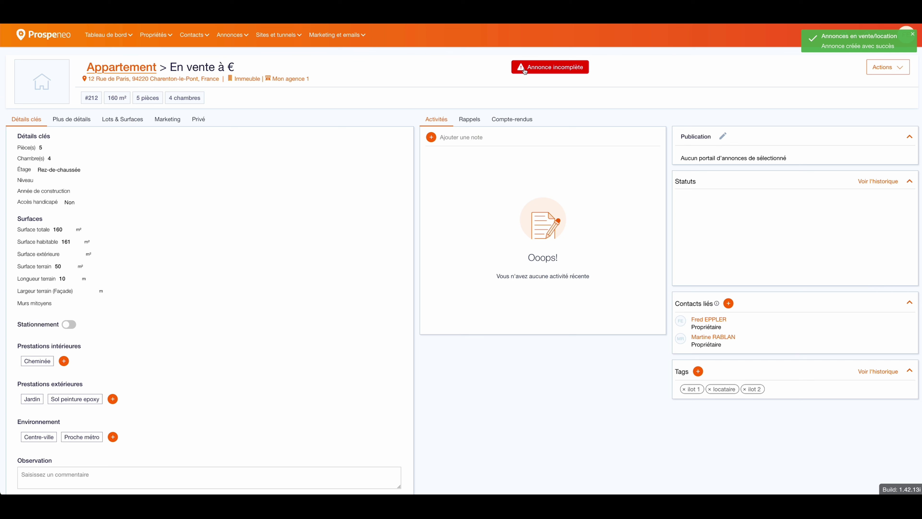
click(563, 69)
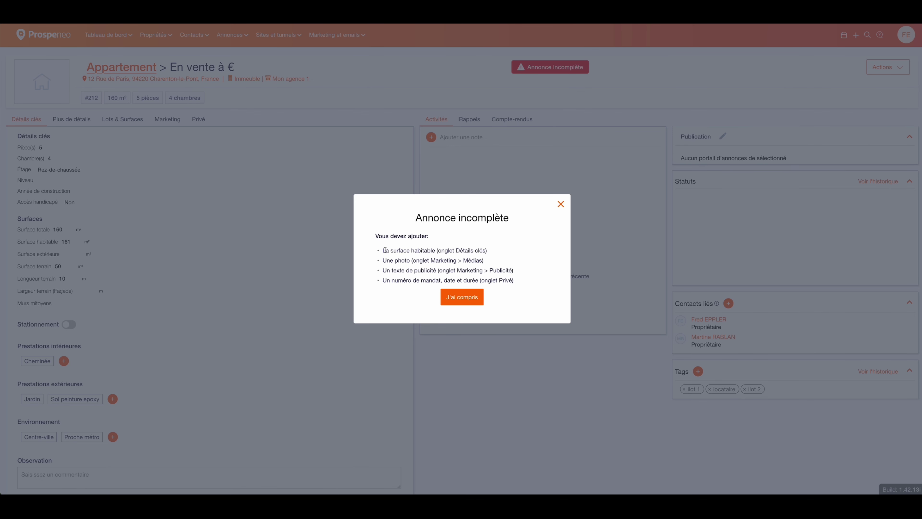
drag(384, 250, 524, 284)
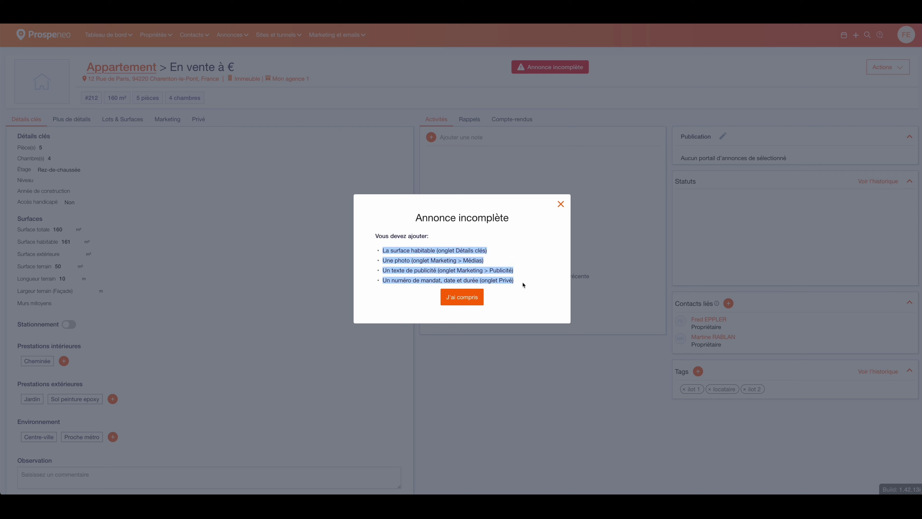
click(477, 298)
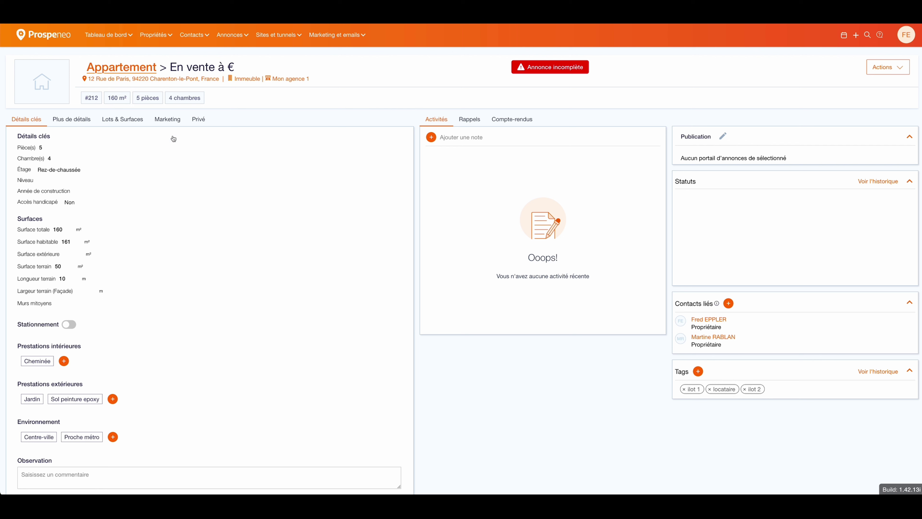
Step: Show the listing's 'Plus de détails' tab with taxe foncière, hot water and DPE details
scroll(59, 136, down, 1)
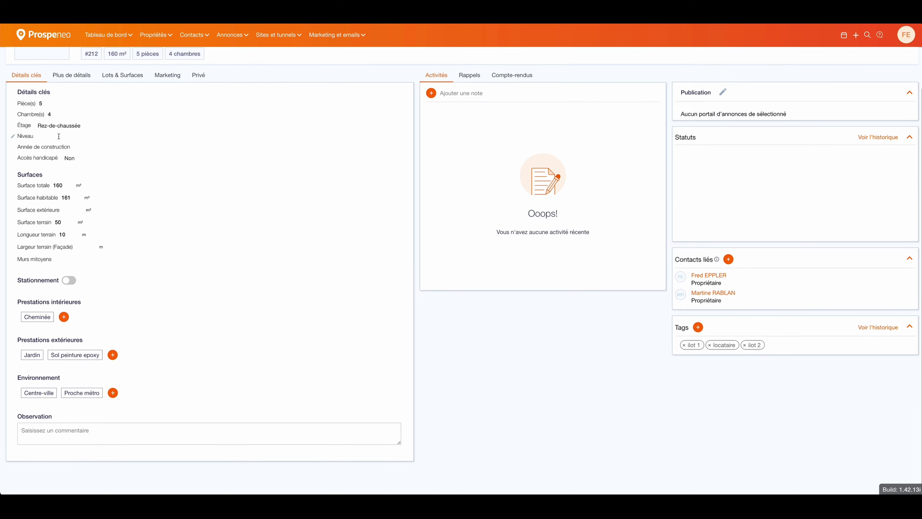
scroll(59, 137, up, 1)
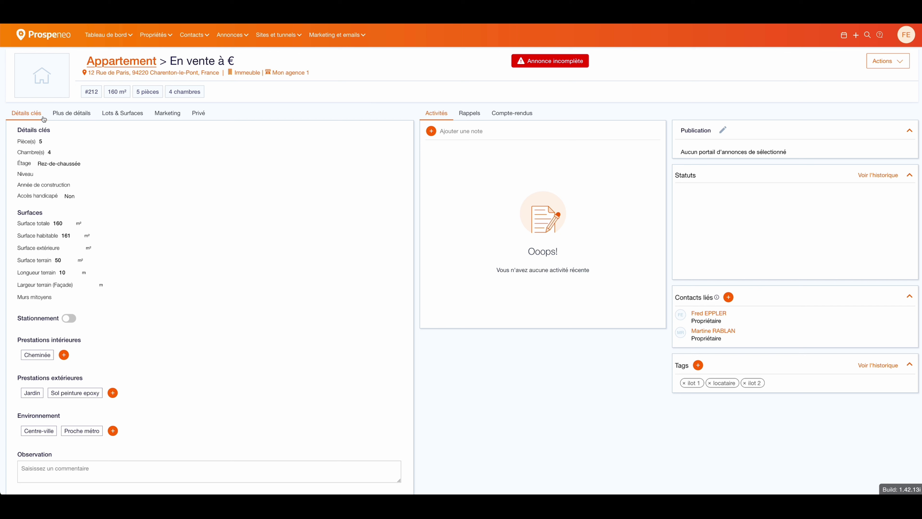
click(73, 118)
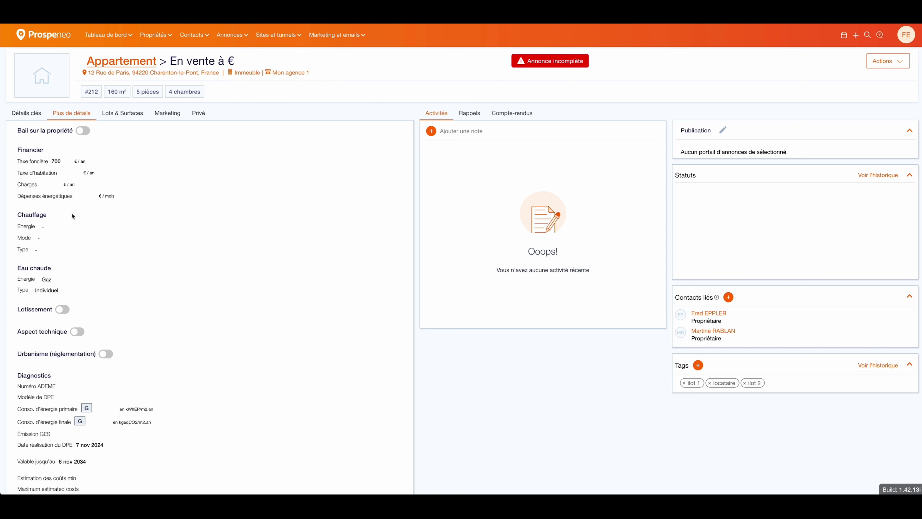
click(83, 131)
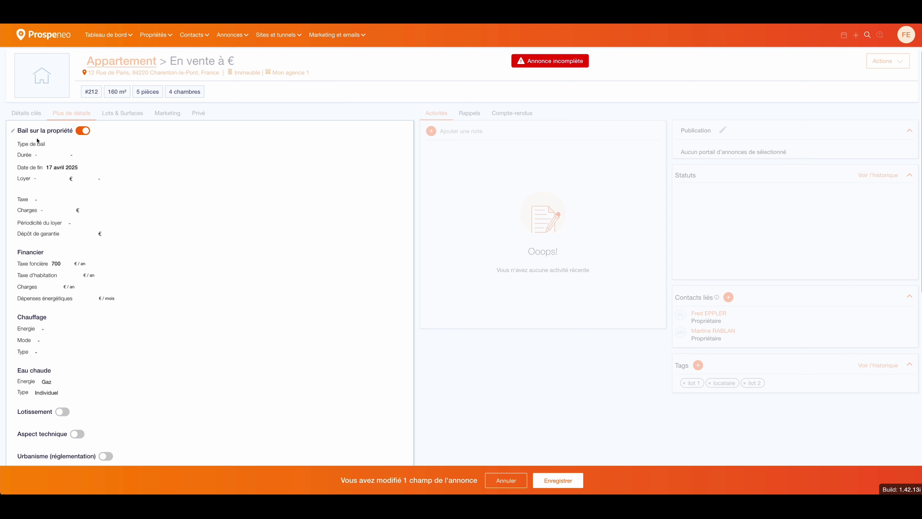
click(83, 131)
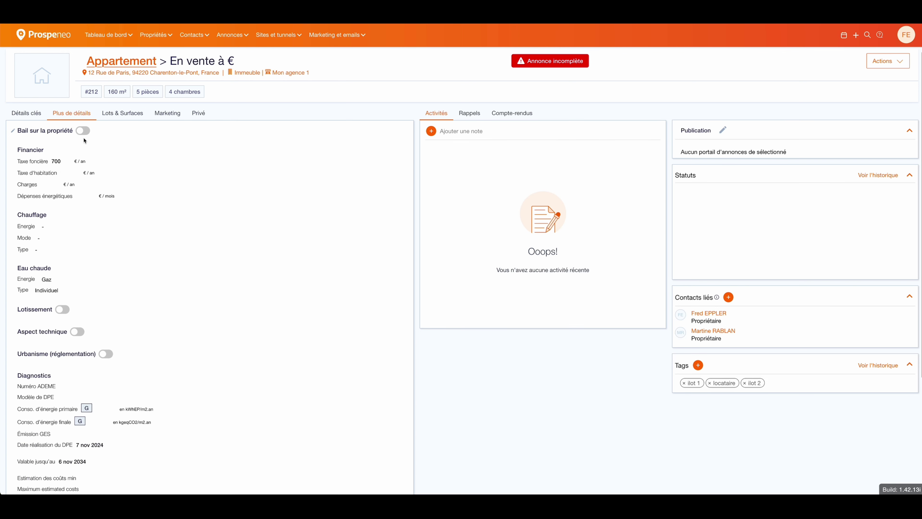
click(52, 227)
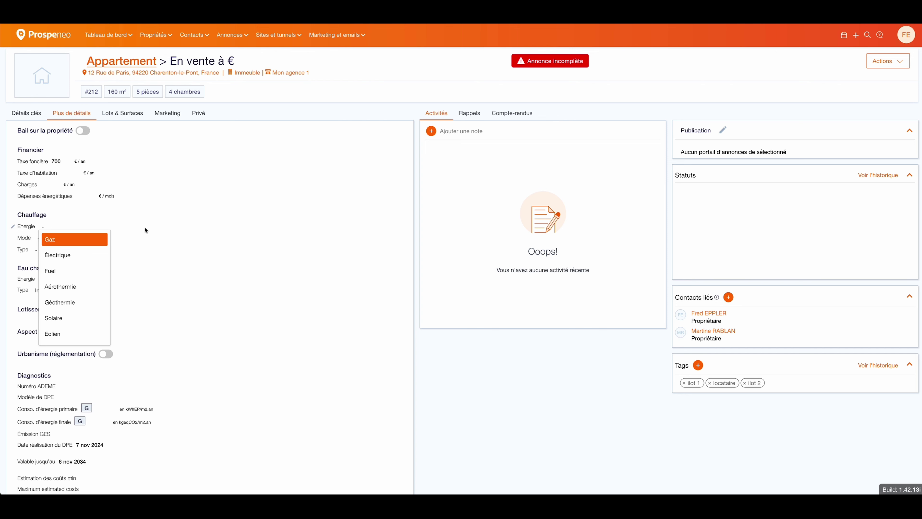
scroll(143, 239, down, 3)
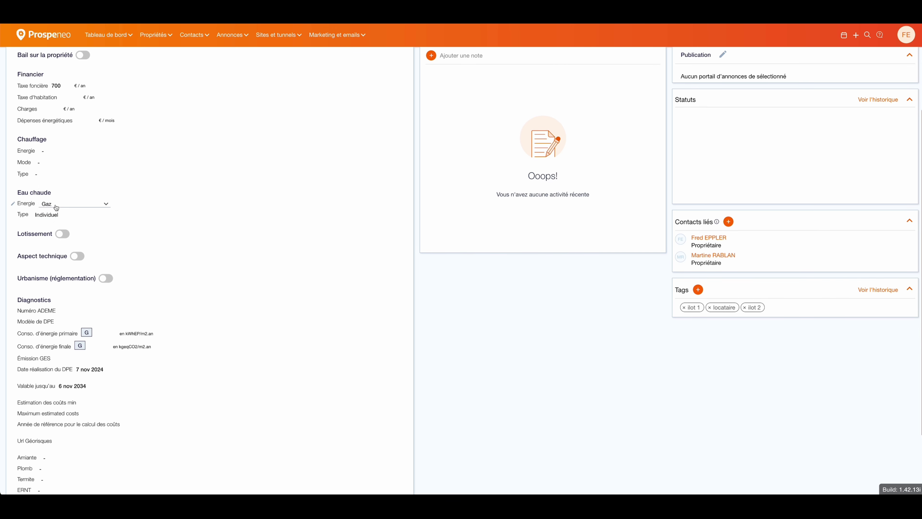
click(64, 233)
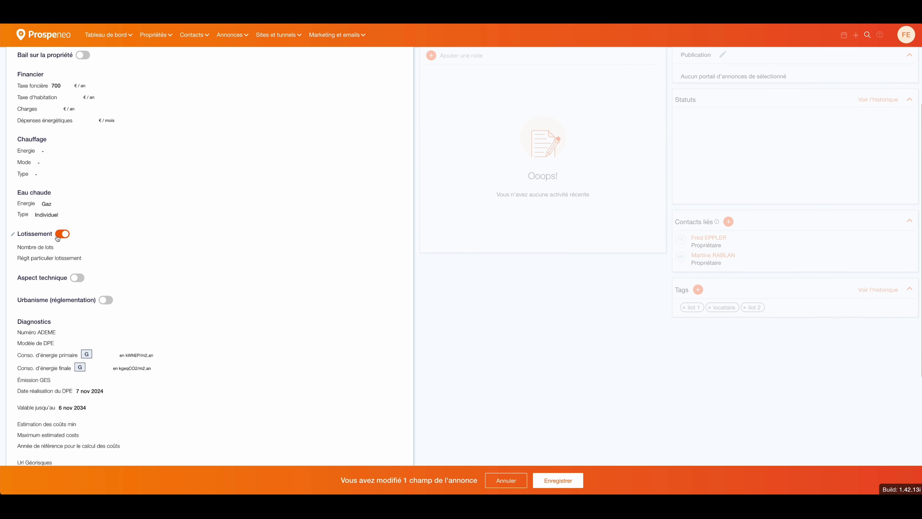
click(62, 236)
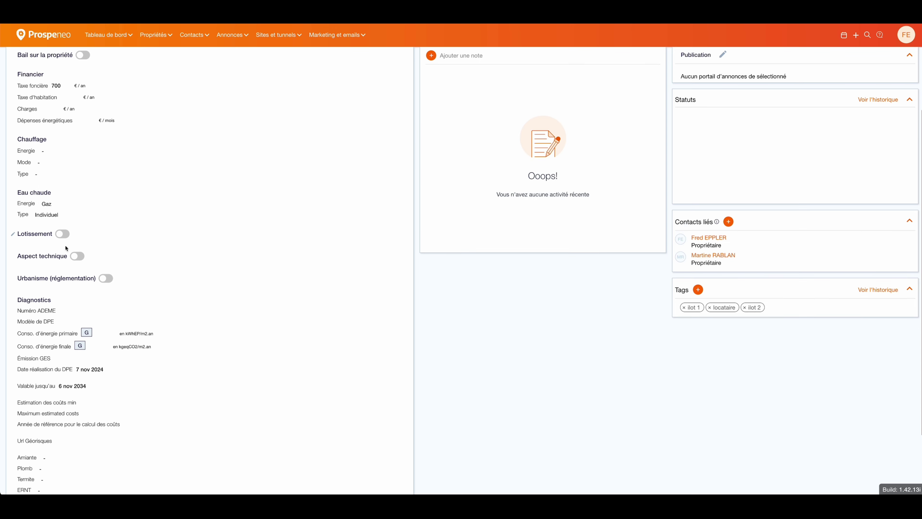
click(77, 256)
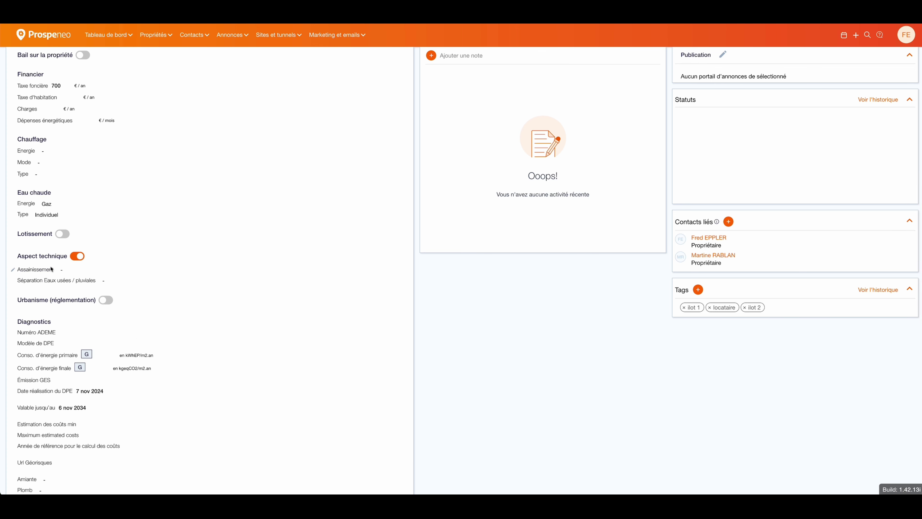
click(70, 269)
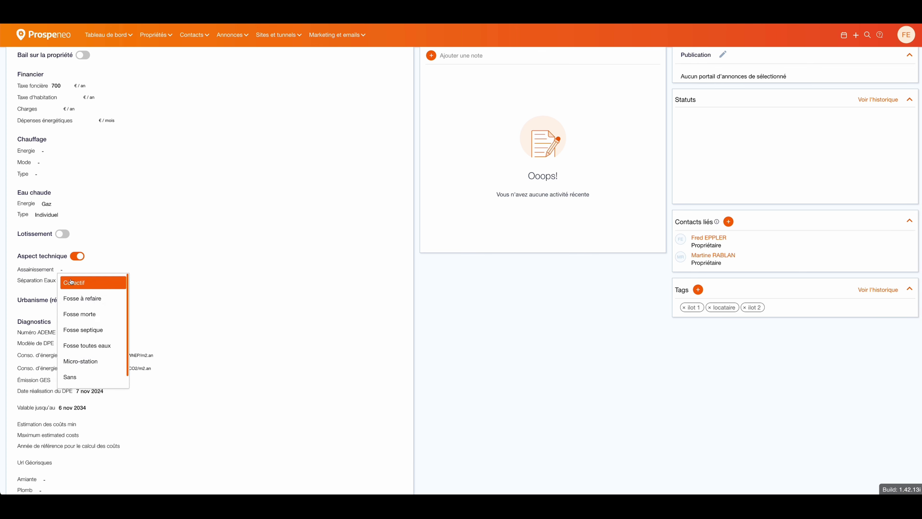
click(77, 256)
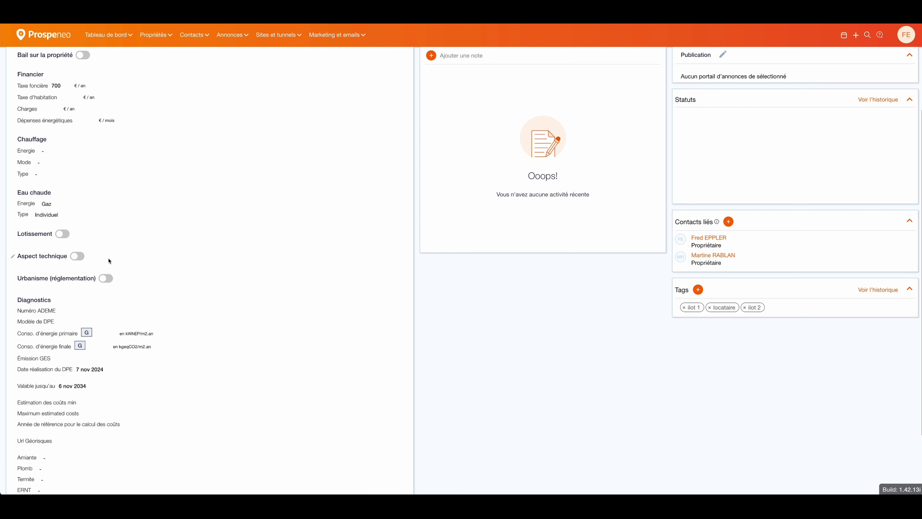
scroll(109, 262, down, 1)
scroll(109, 265, up, 1)
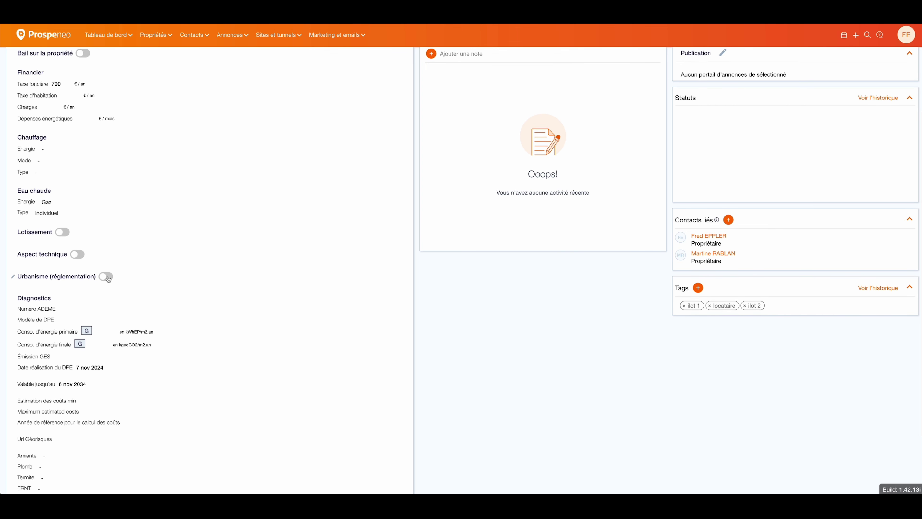
click(108, 279)
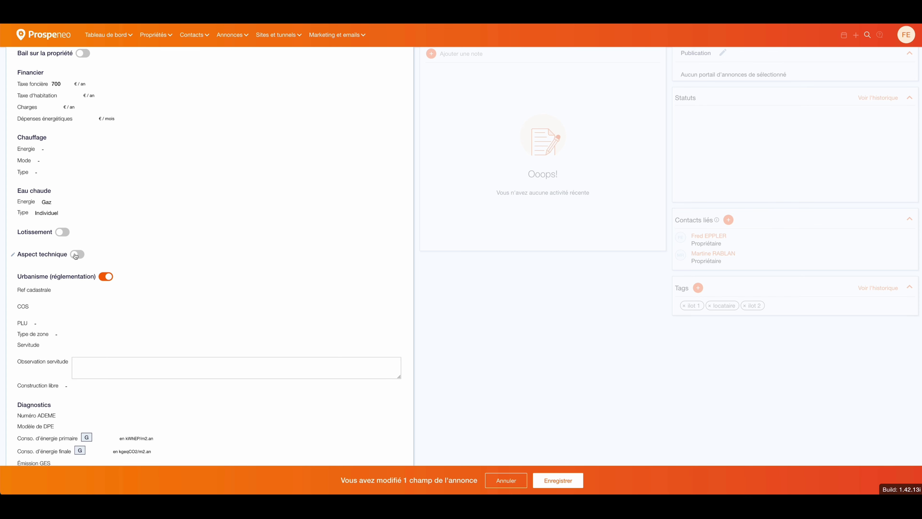
click(107, 277)
Step: Enter 125466 as the Numéro ADEME and save the property
scroll(103, 278, down, 1)
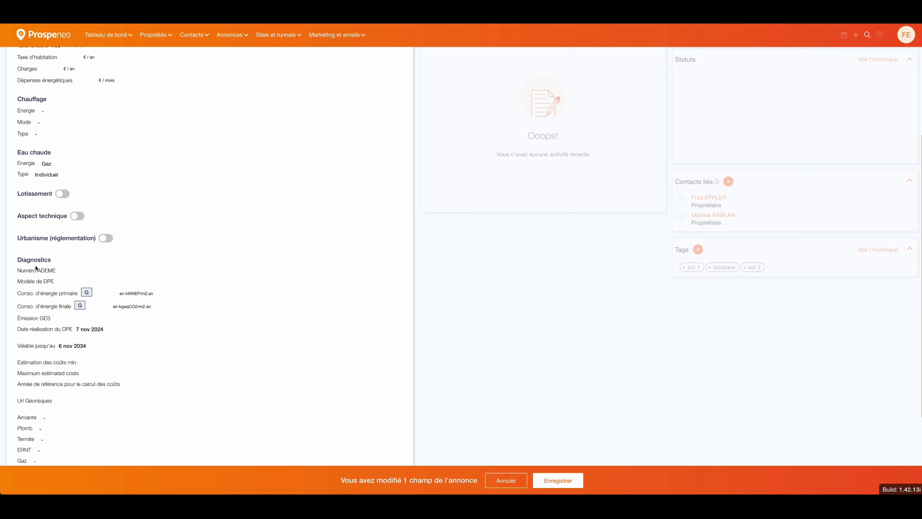
scroll(36, 268, down, 1)
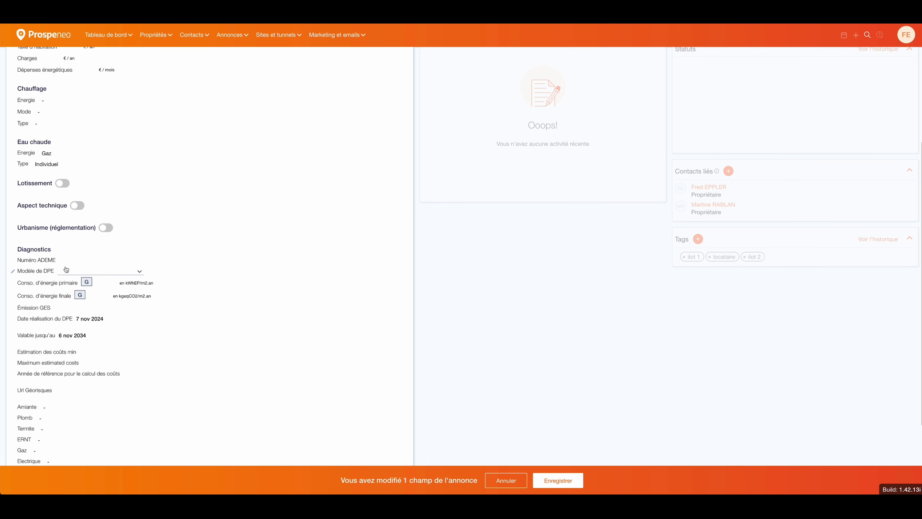
click(74, 254)
text(125466)
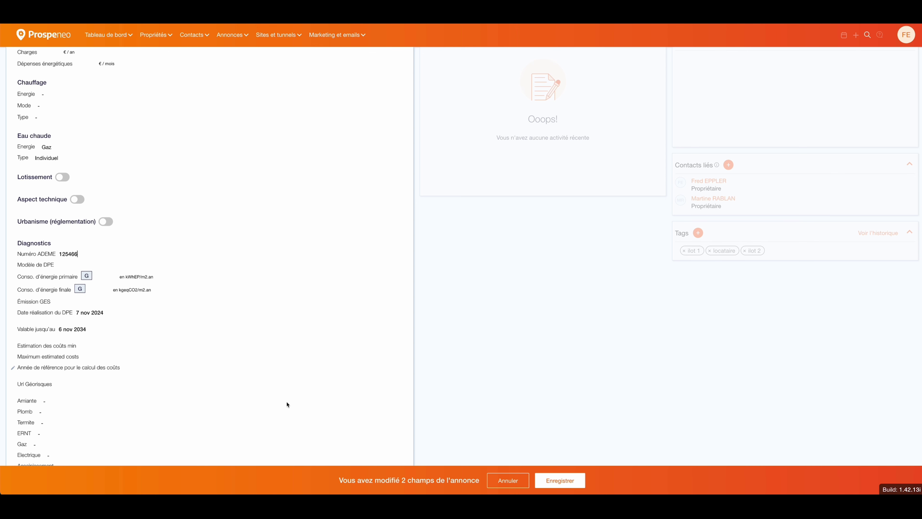
click(559, 482)
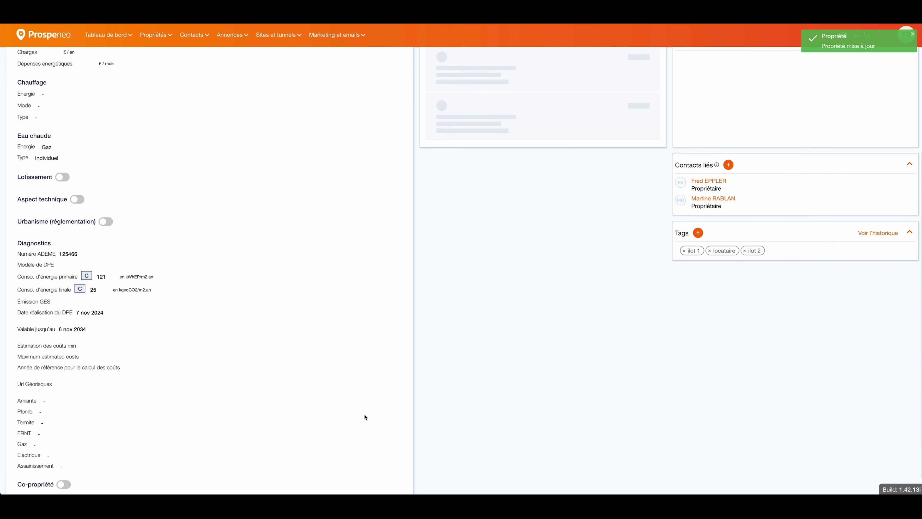
double_click(61, 254)
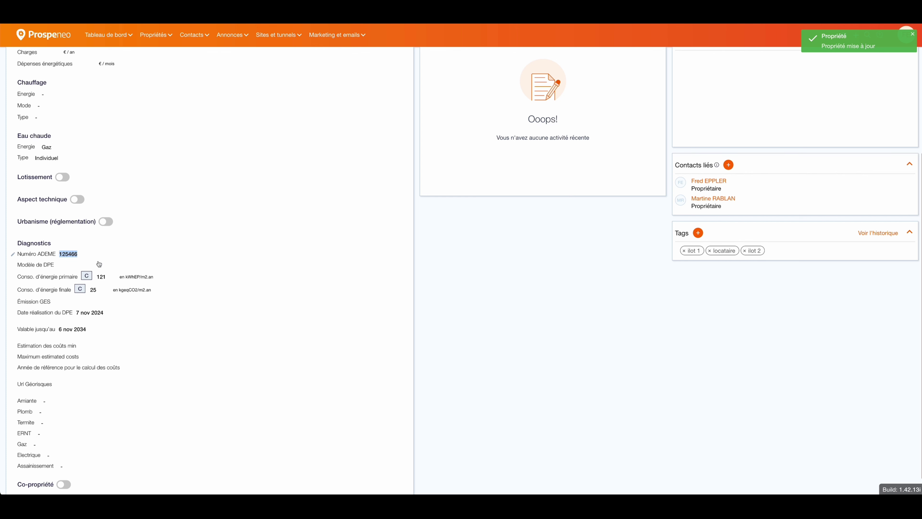
scroll(98, 263, down, 1)
click(91, 324)
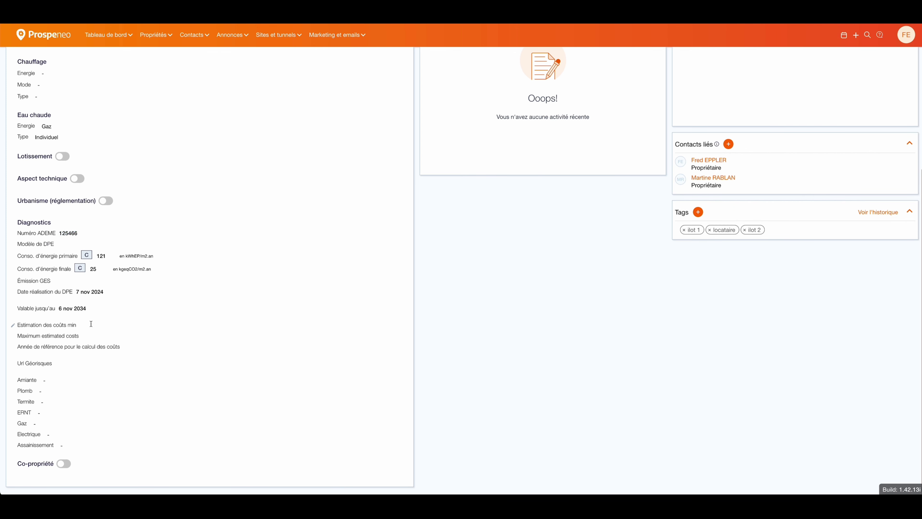
Step: Switch on Co-propriété, leaving the Amiante diagnostic unchanged, and save the property details
click(62, 370)
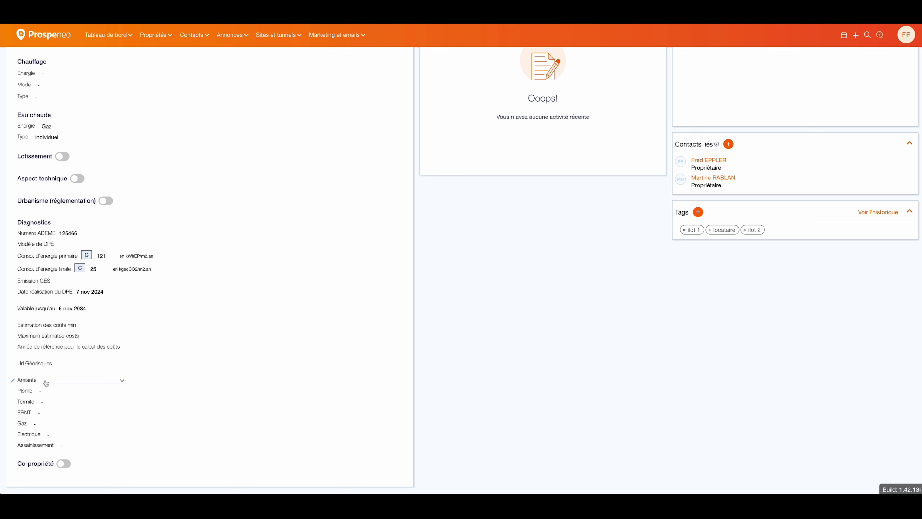
click(51, 383)
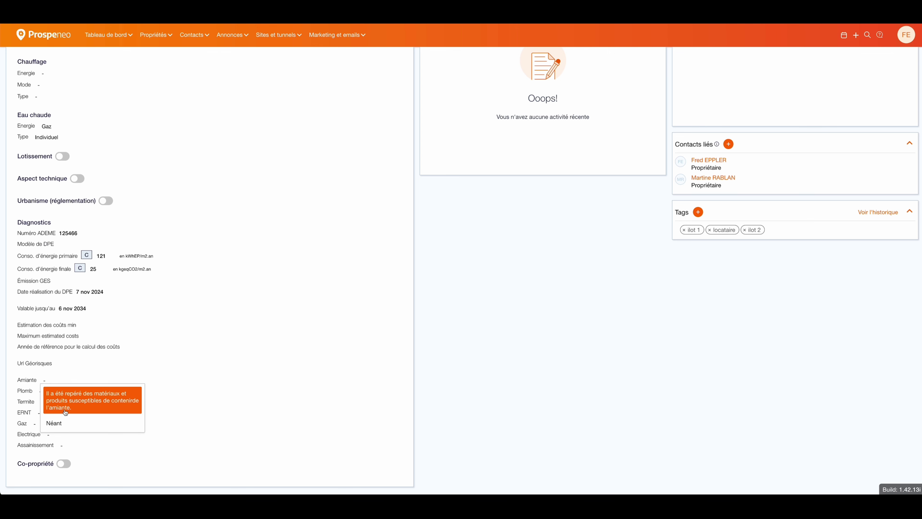
click(165, 371)
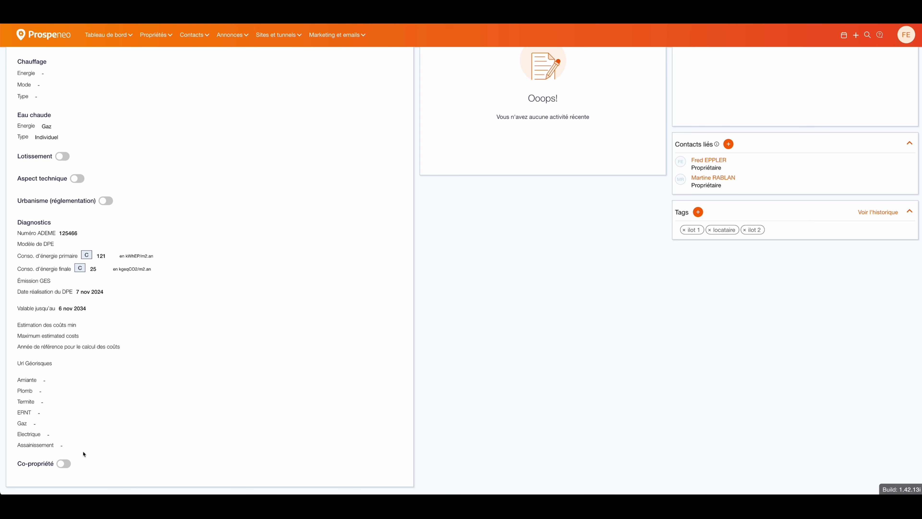
click(63, 463)
scroll(73, 400, down, 3)
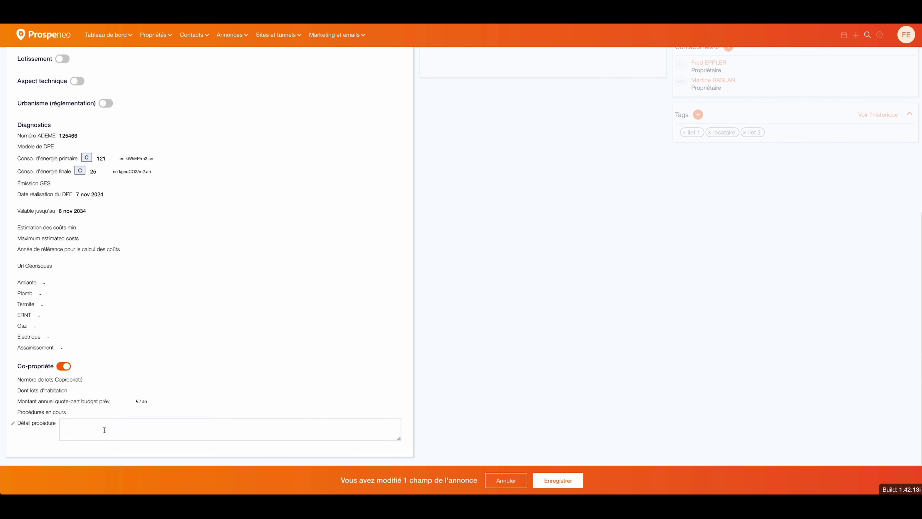
click(89, 380)
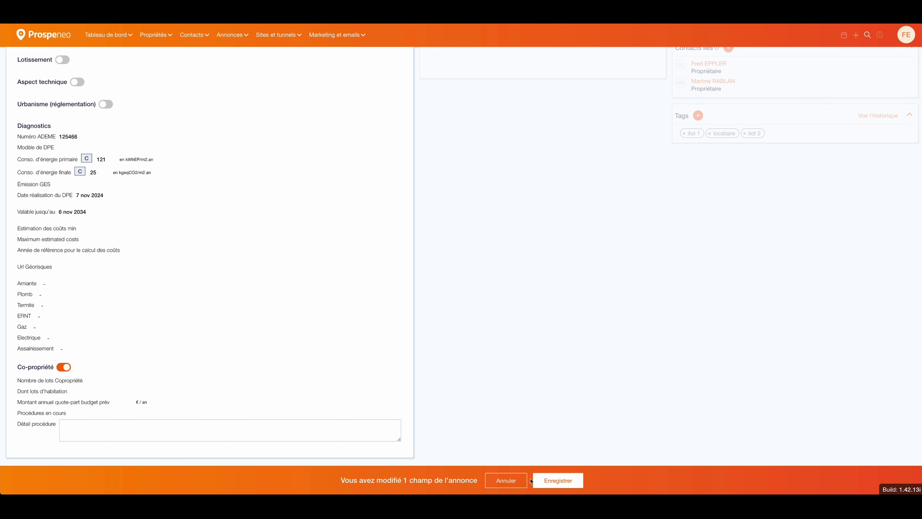
click(559, 481)
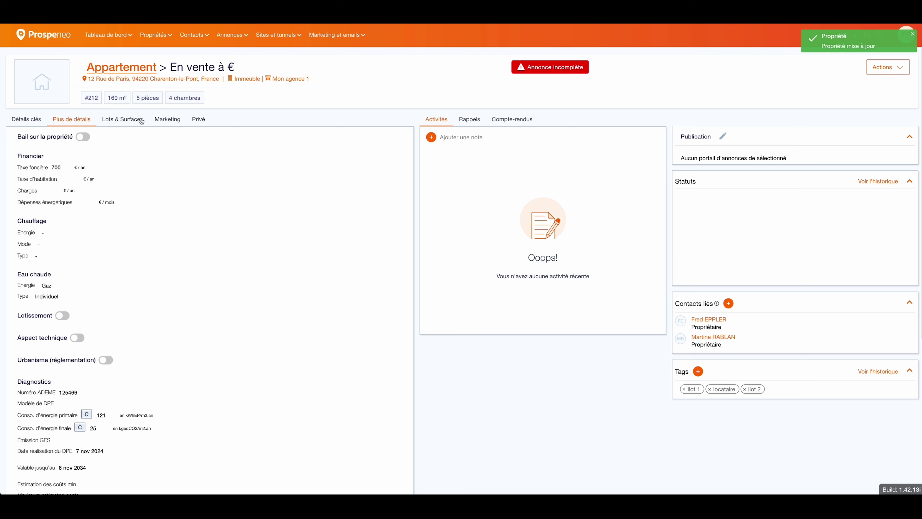
Step: Review the Marketing tab's ad text and Médias sections, then show the Privé section
click(166, 122)
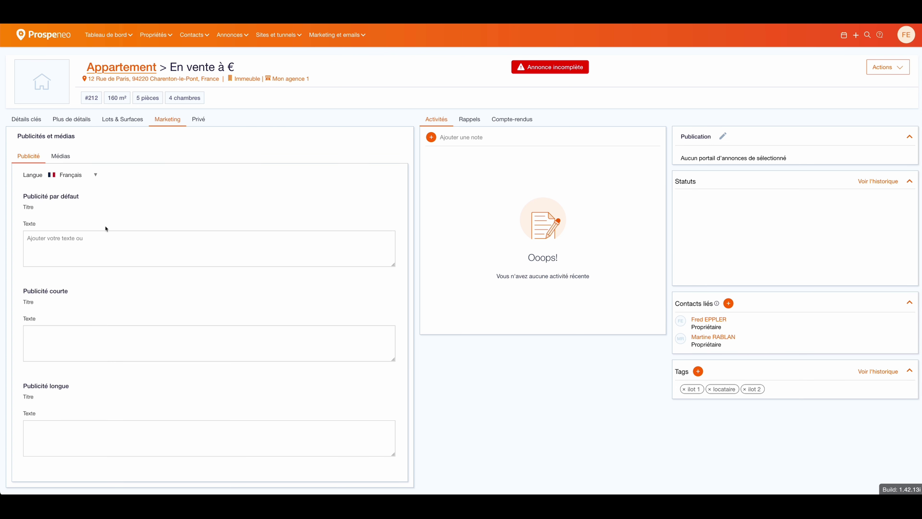
click(61, 159)
click(31, 159)
click(89, 248)
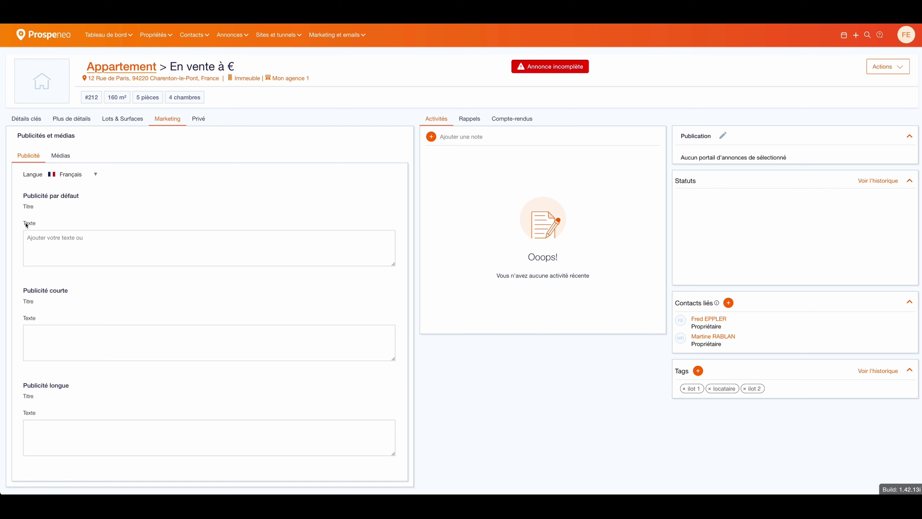
drag(27, 223, 74, 232)
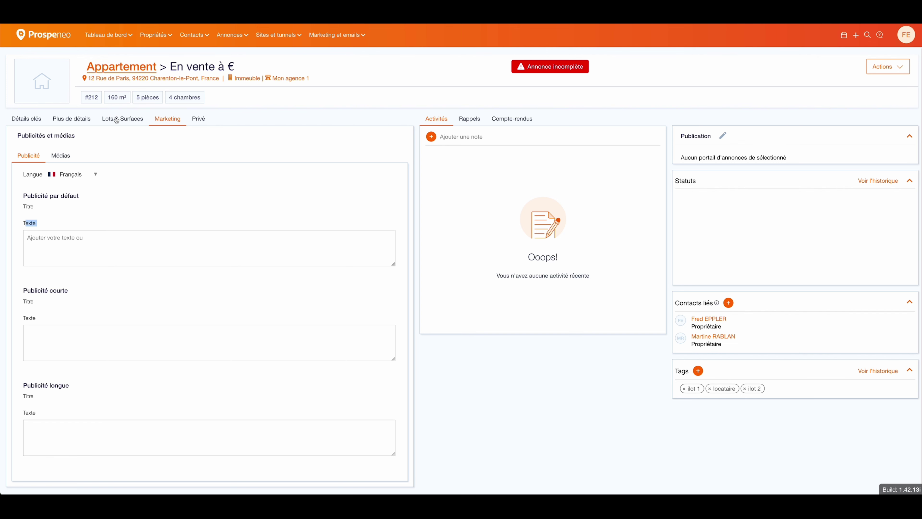
click(202, 120)
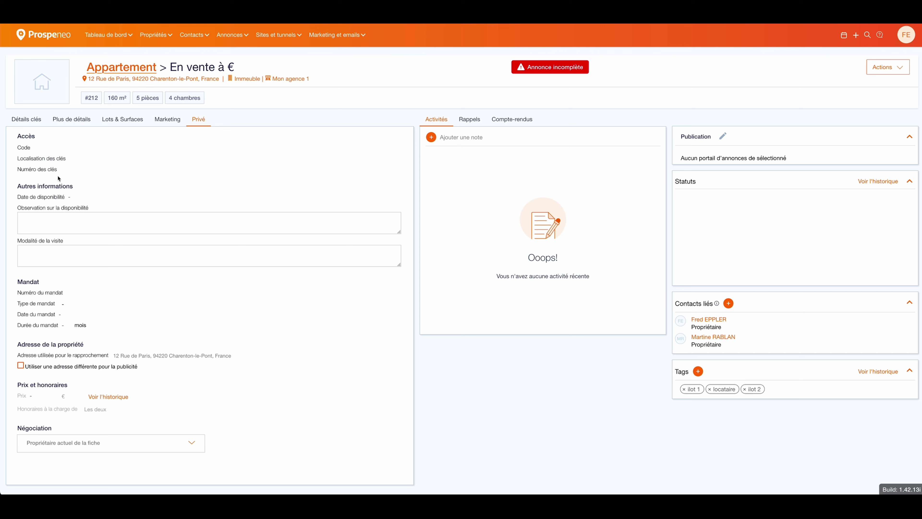
Step: Set Date de disponibilité to 2 mai 2025 and bring up the Prix et honoraires form
click(72, 197)
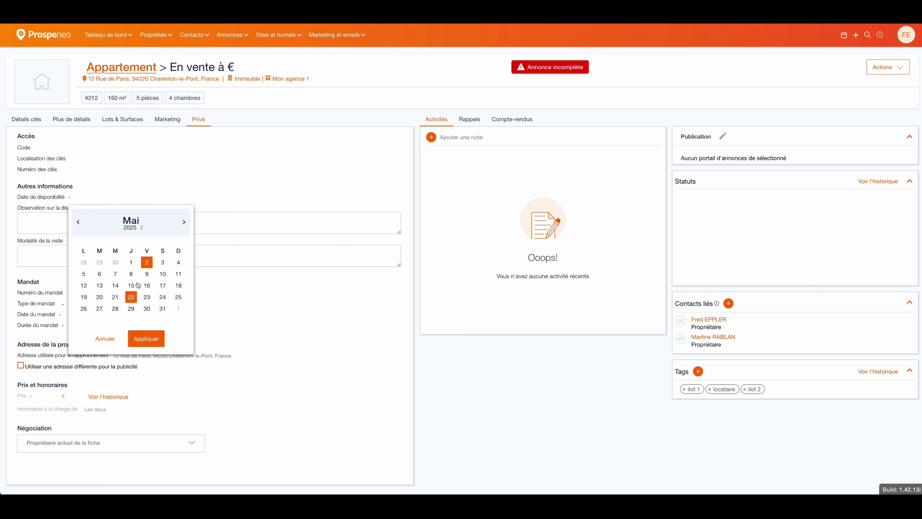
click(151, 342)
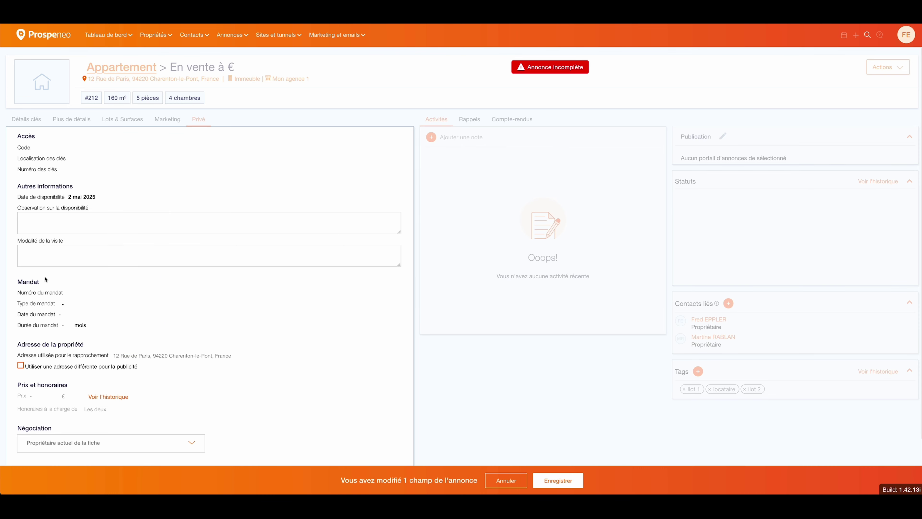
scroll(75, 297, down, 1)
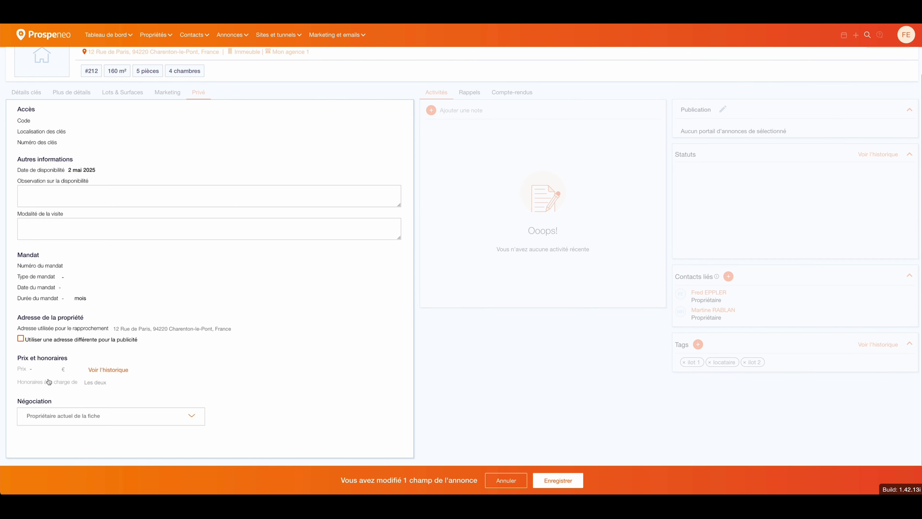
click(44, 371)
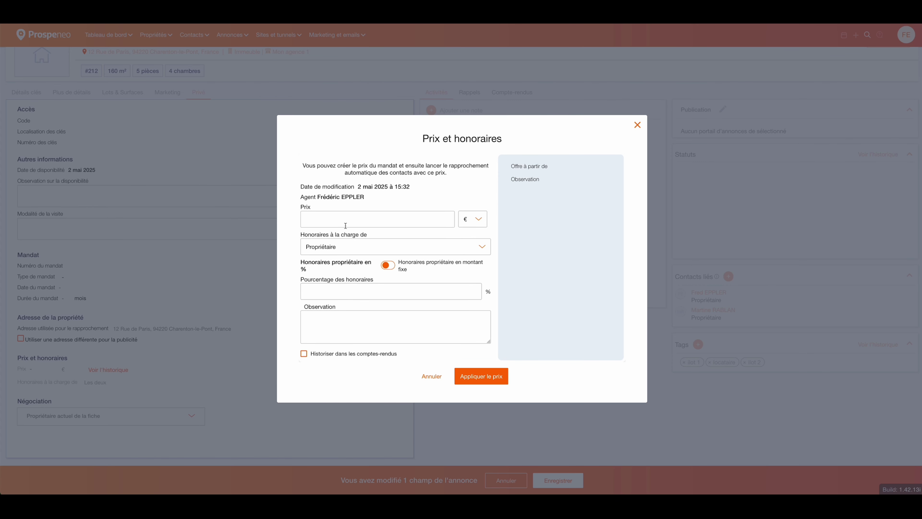
Step: Enter a 700 000 € price with 6 % fees paid by the Propriétaire
click(341, 218)
text(700 000)
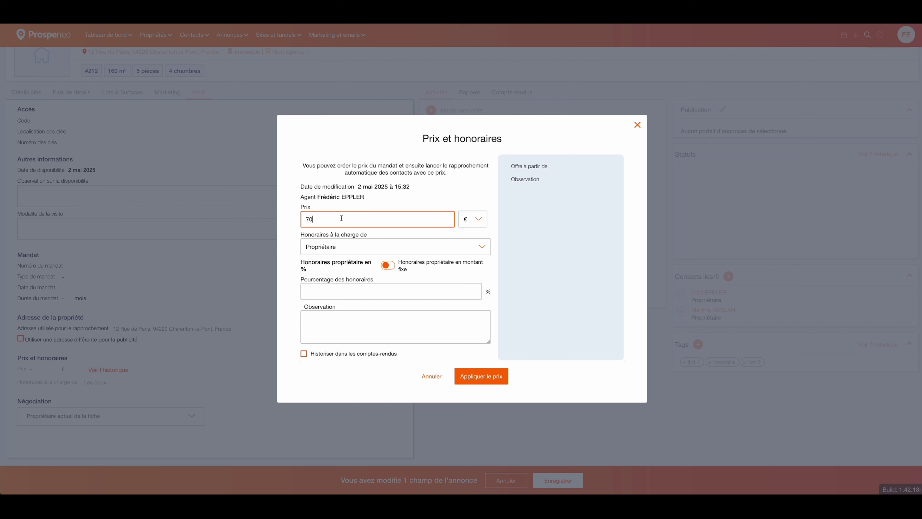
click(360, 253)
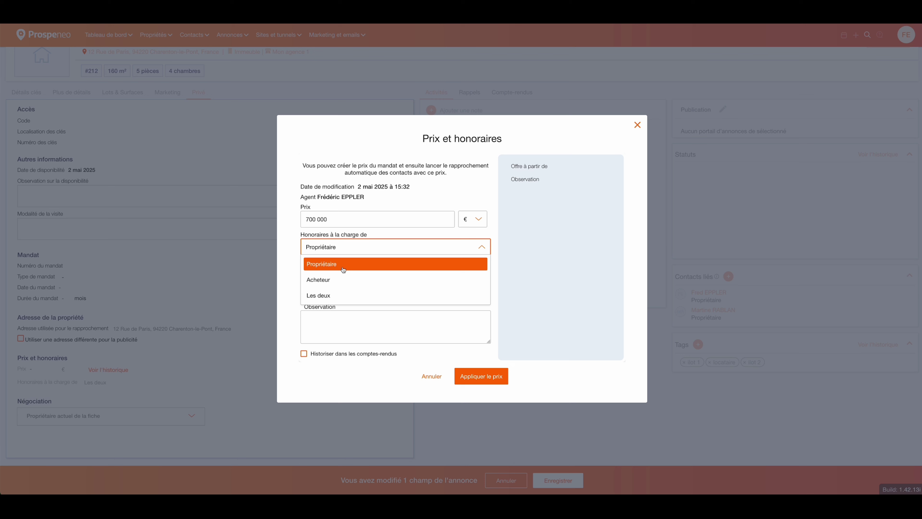
click(311, 266)
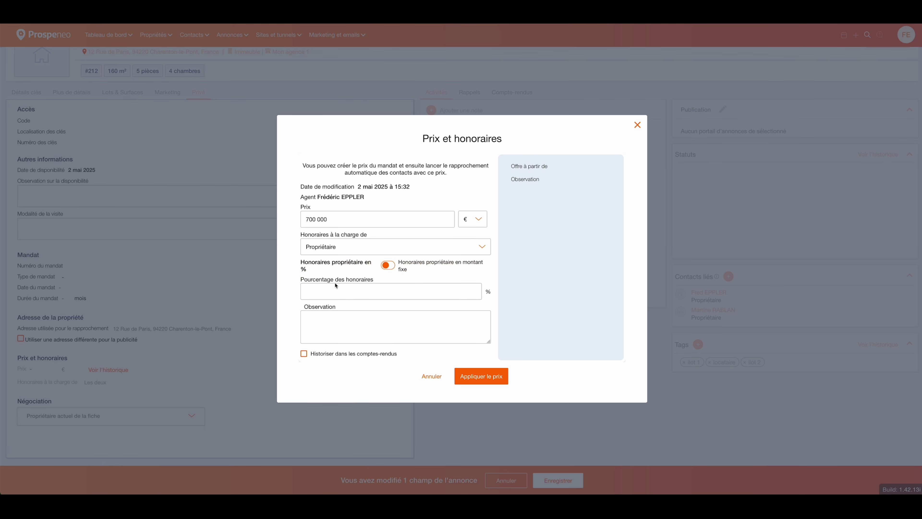
click(390, 266)
click(390, 266)
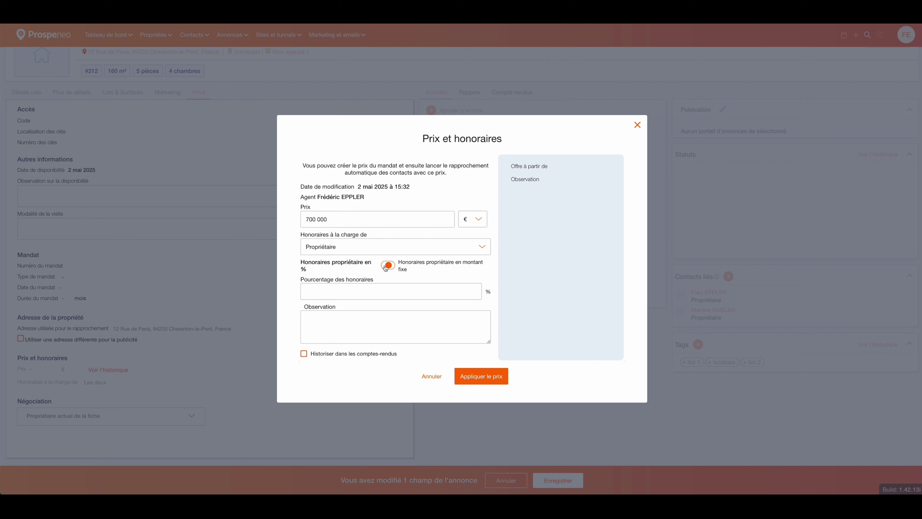
click(370, 291)
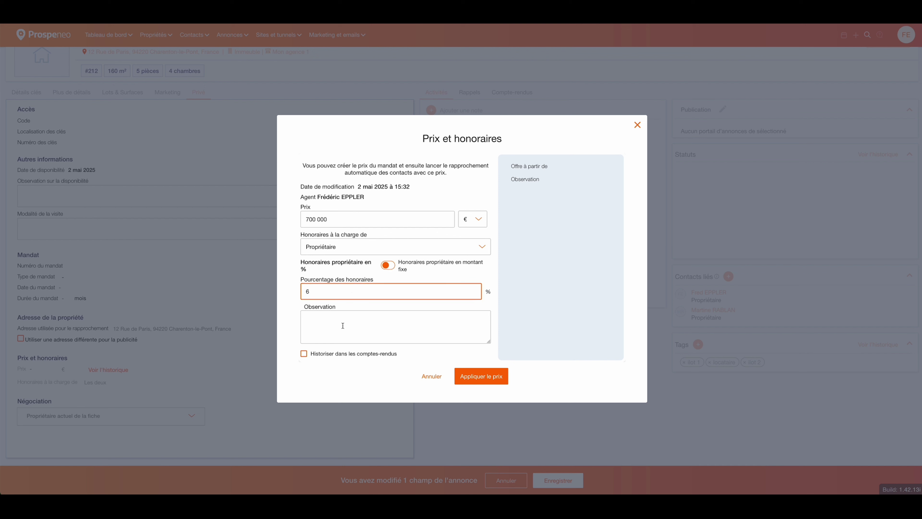
Step: Tick Historiser dans les comptes-rendus, edit the Offre à partir de value, and apply the price
click(319, 324)
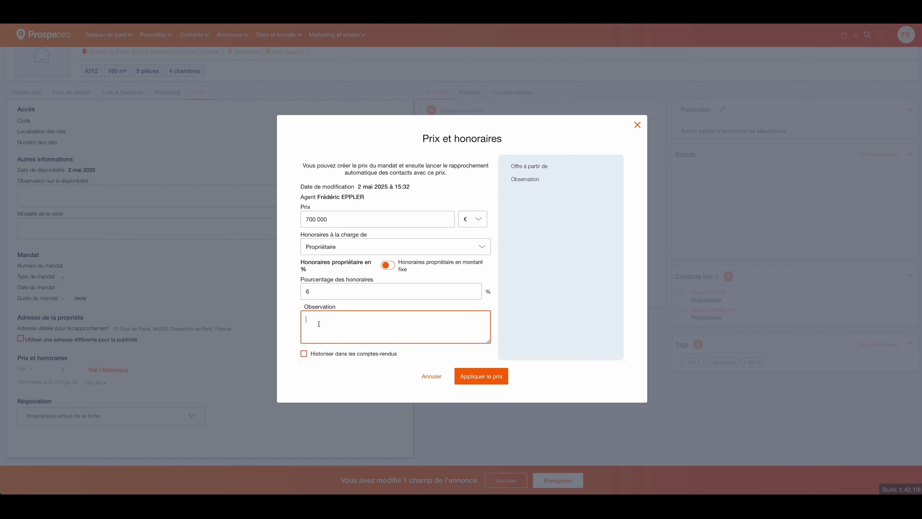
click(304, 354)
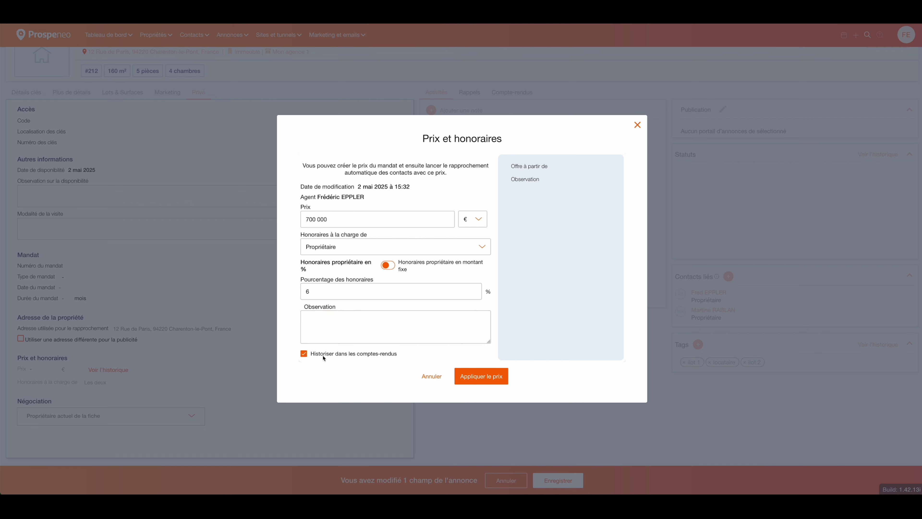
drag(313, 358, 399, 357)
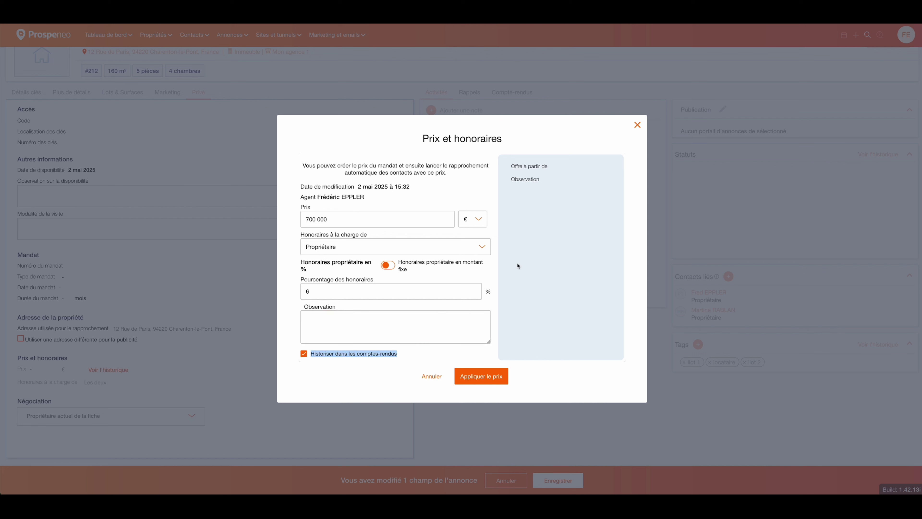
mouse_move(510, 166)
drag(511, 166, 549, 167)
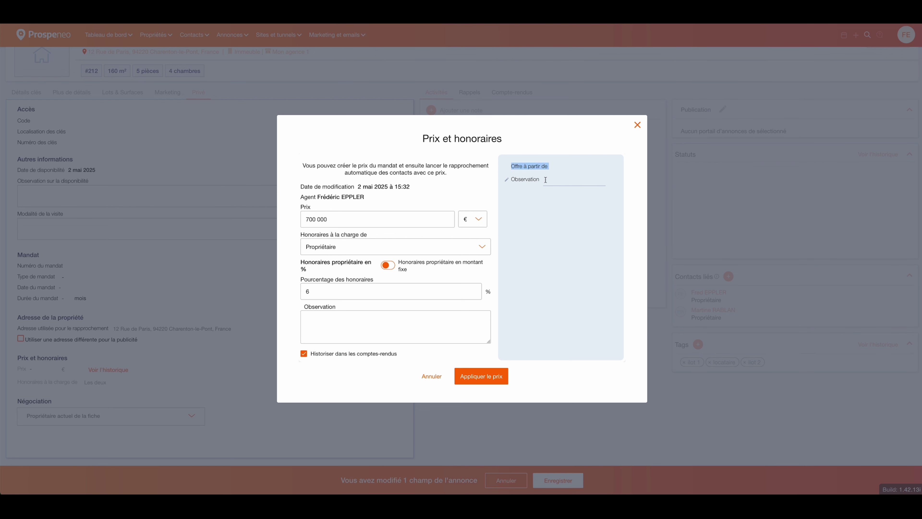
click(555, 166)
click(479, 377)
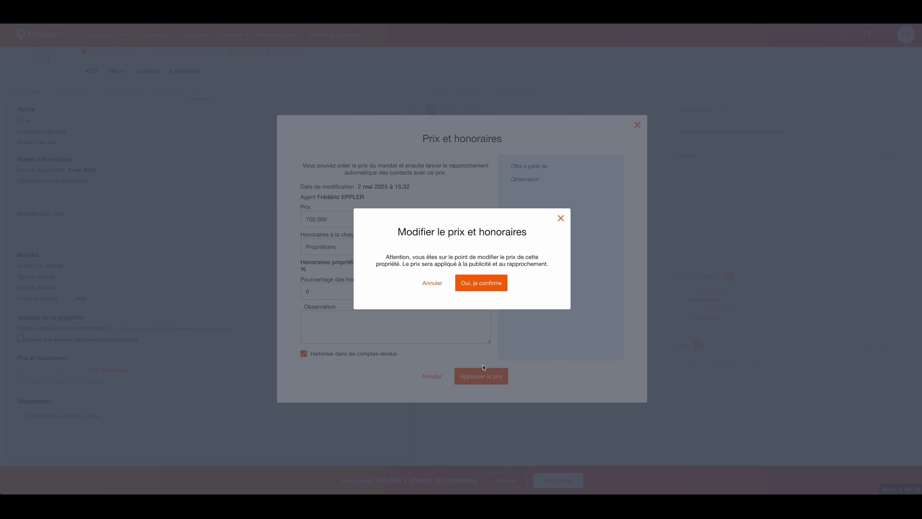
Step: Confirm the 700 000 € price and review the history of prices and fees
click(485, 287)
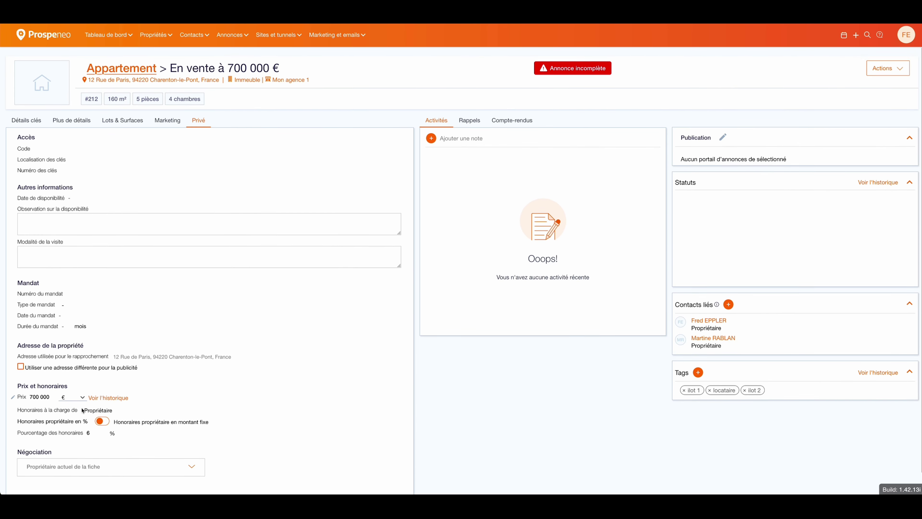
click(109, 397)
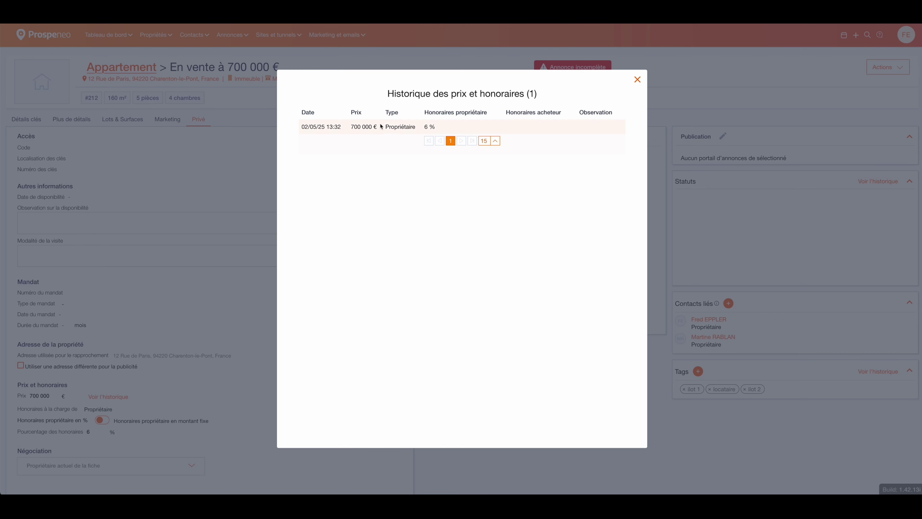
click(638, 80)
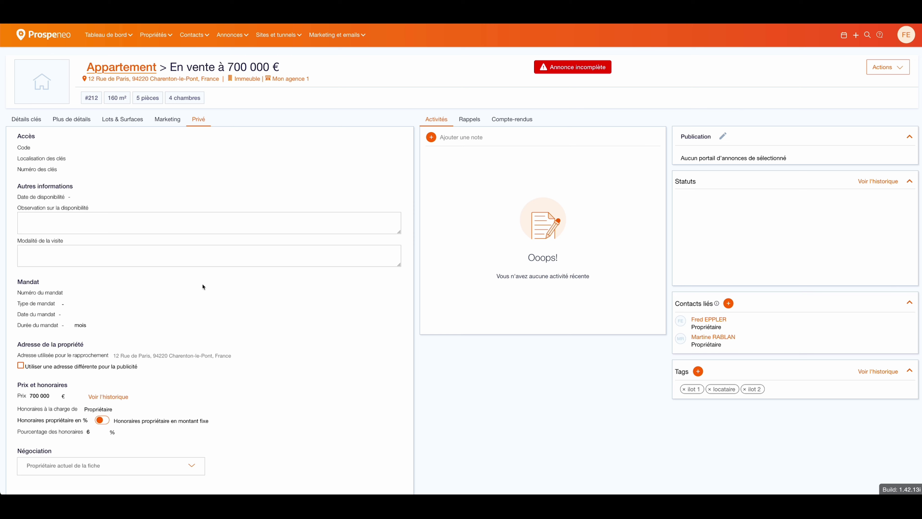
scroll(206, 287, up, 1)
scroll(256, 279, down, 1)
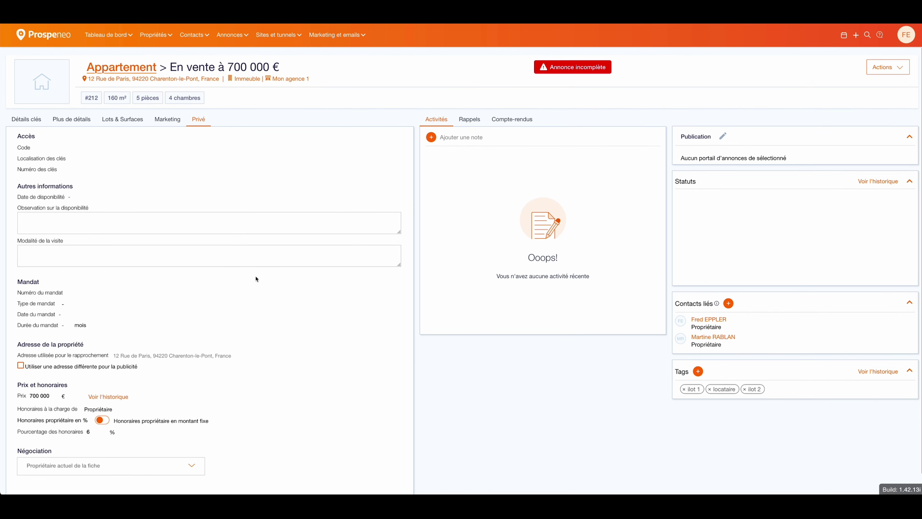
Step: Tick Se loger (sasa) among the listing's Portails d'annonces for publication
click(723, 137)
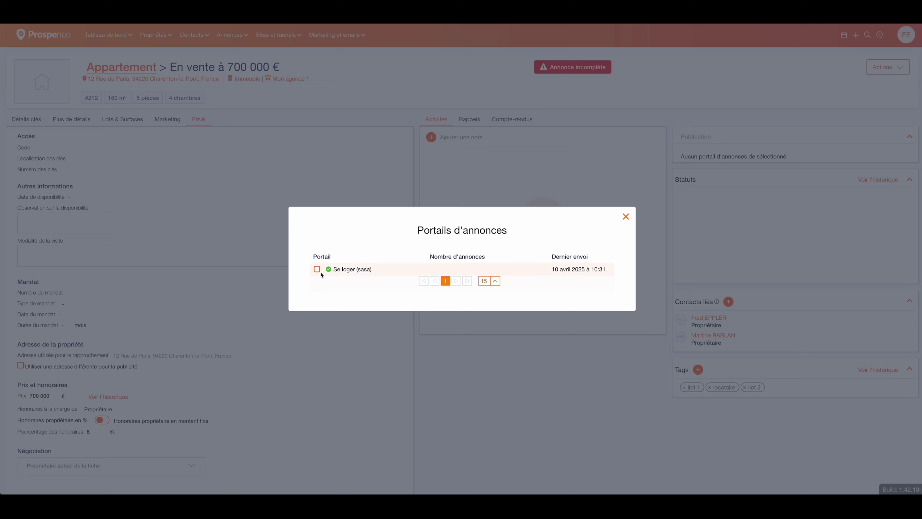
click(318, 270)
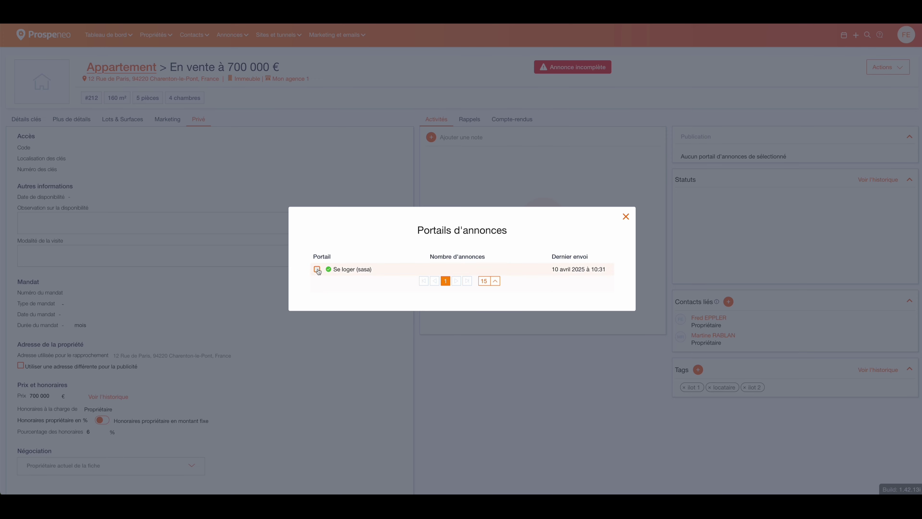
click(626, 217)
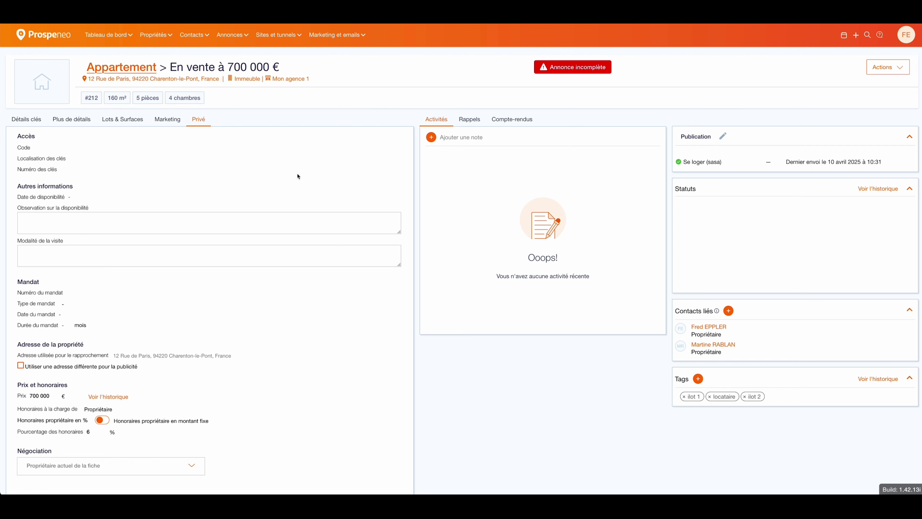
Step: Write 'texte' as the default ad text, save it, and show the Médias section
drag(171, 124, 180, 122)
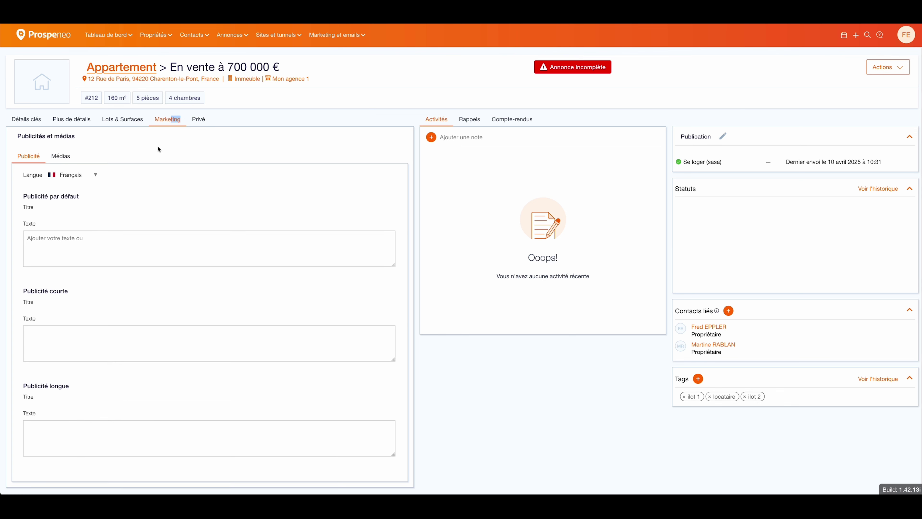
click(110, 254)
text(teste--)
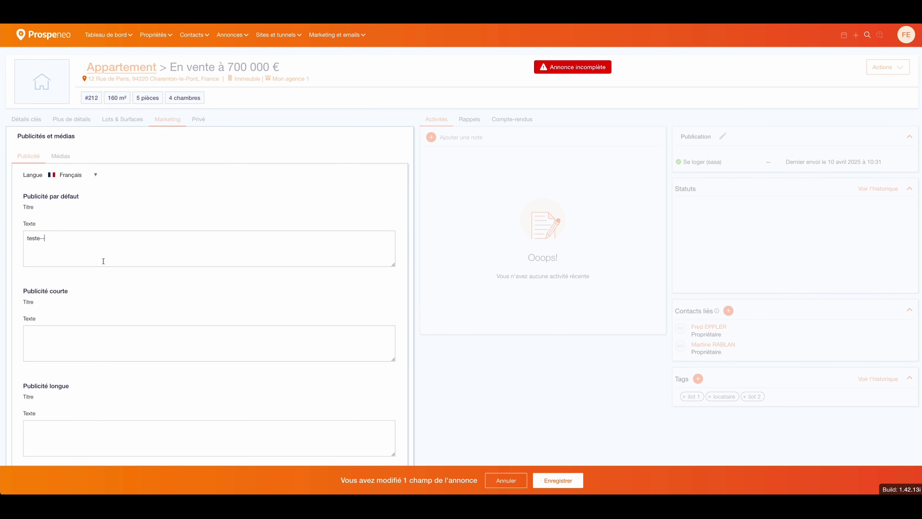
key(BackSpace)
key(BackSpace)
key(BackSpace)
text(xtetexte)
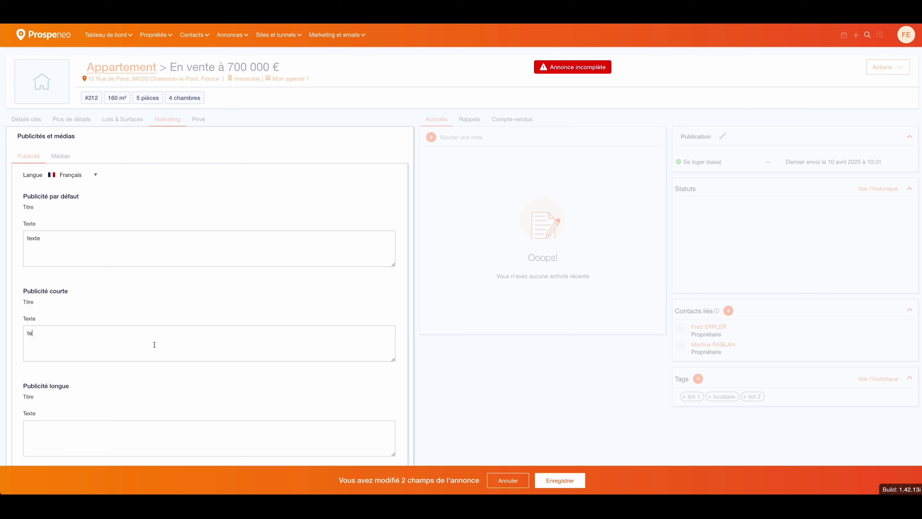
click(577, 475)
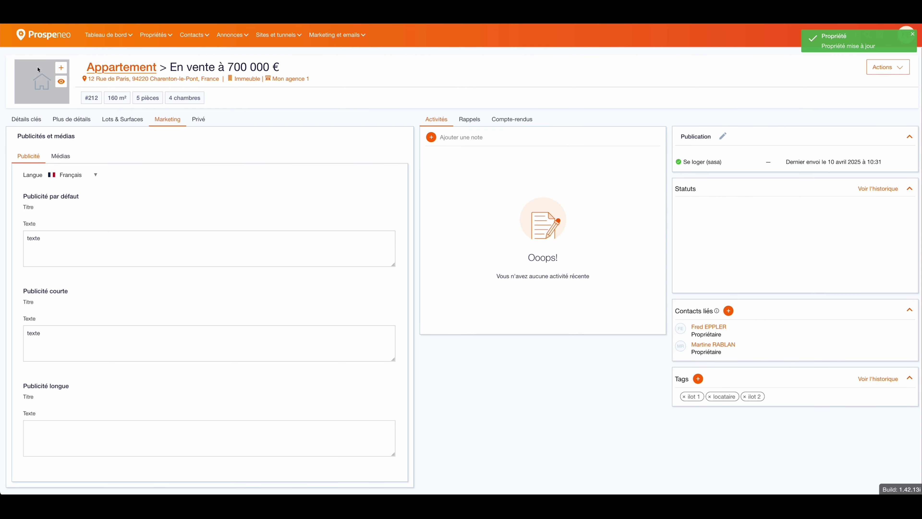
click(62, 159)
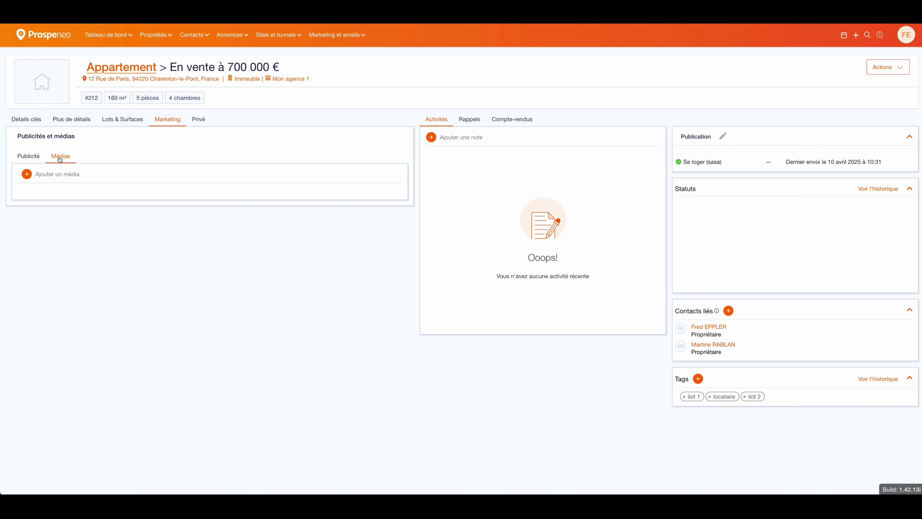
Step: Move the terrace photo with the Eiffel Tower view into Images sélectionnées pour l'annonce
mouse_move(49, 101)
click(43, 177)
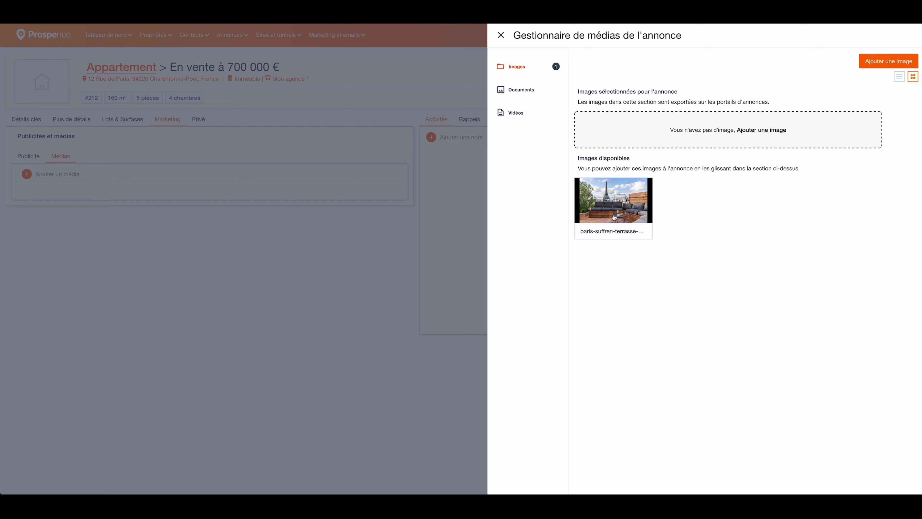
drag(614, 212, 618, 143)
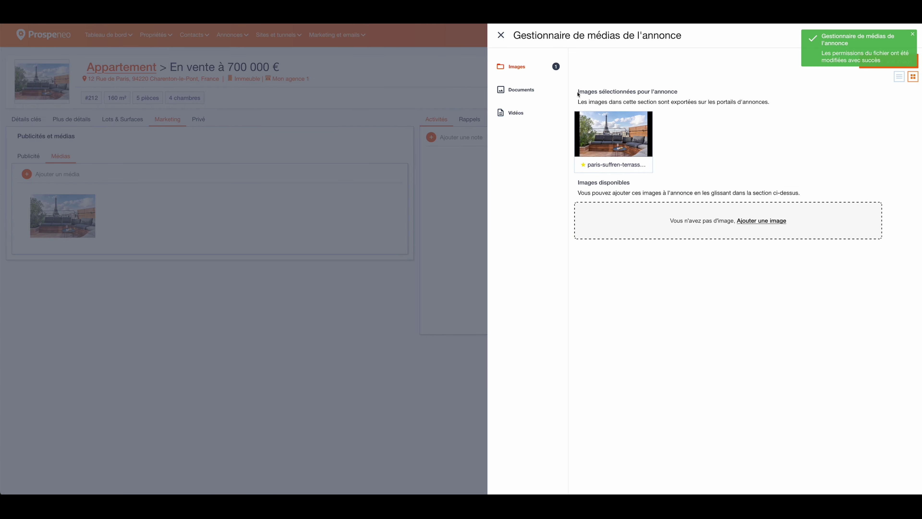
drag(579, 93, 680, 97)
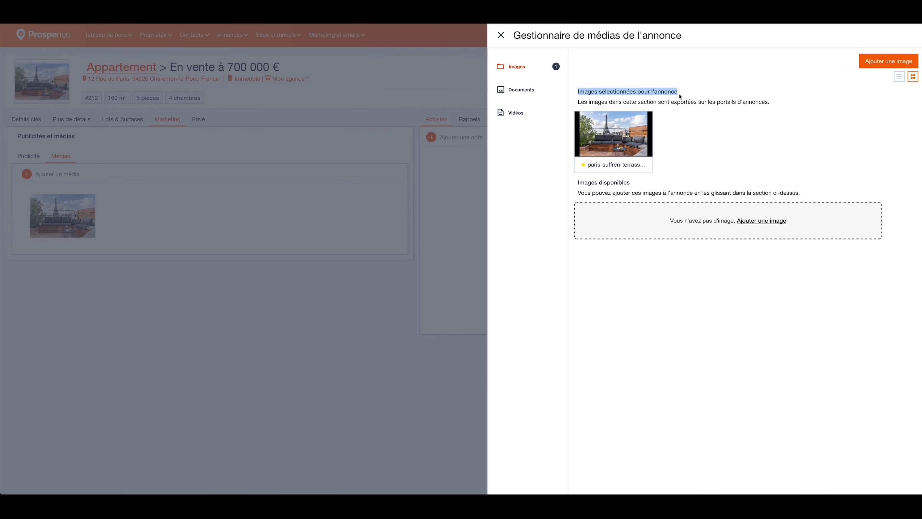
click(501, 36)
Step: Start a new listing and search the property address '2 rue paris'
click(501, 36)
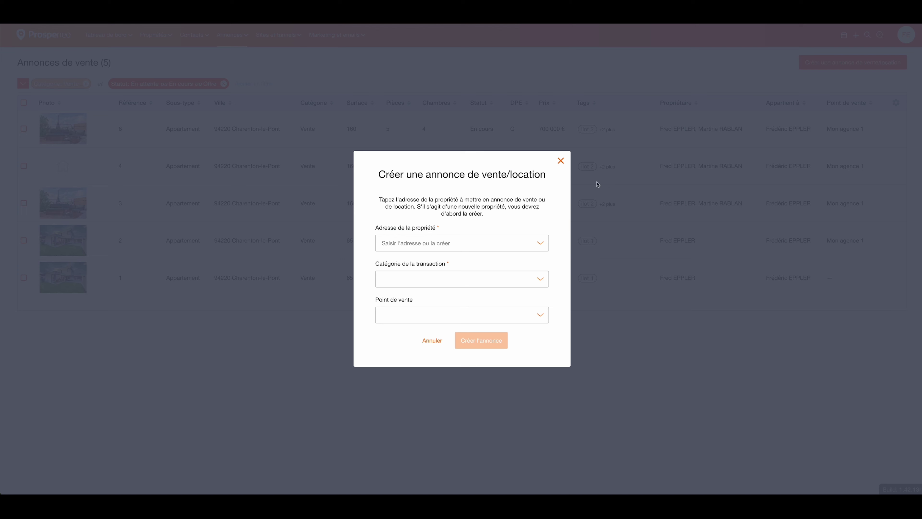
click(404, 243)
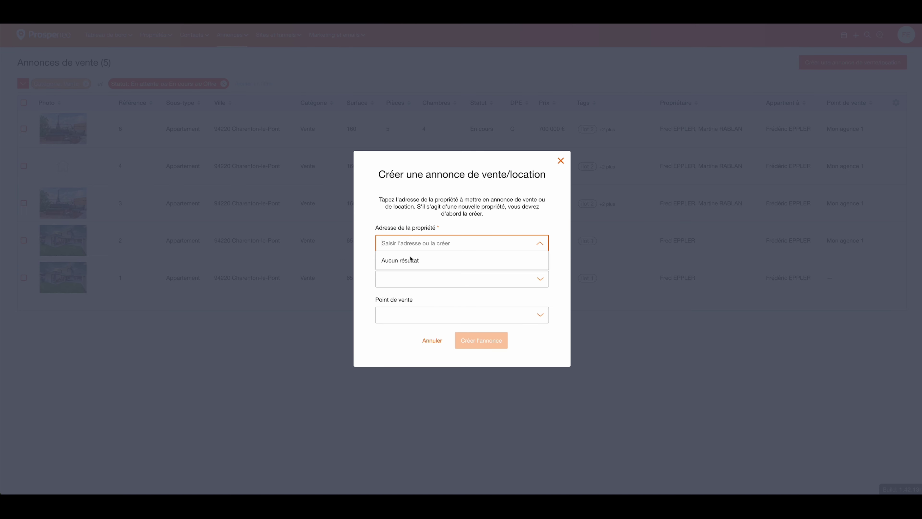
text(2)
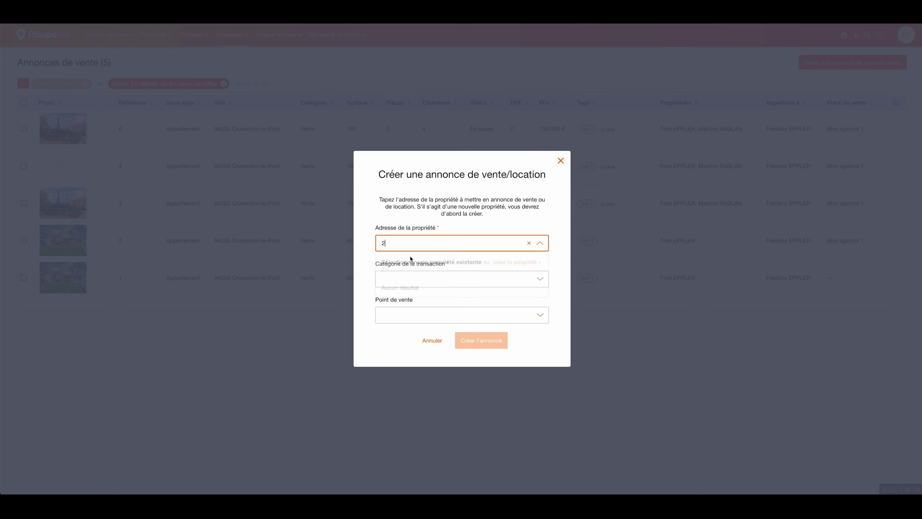
text( rue )
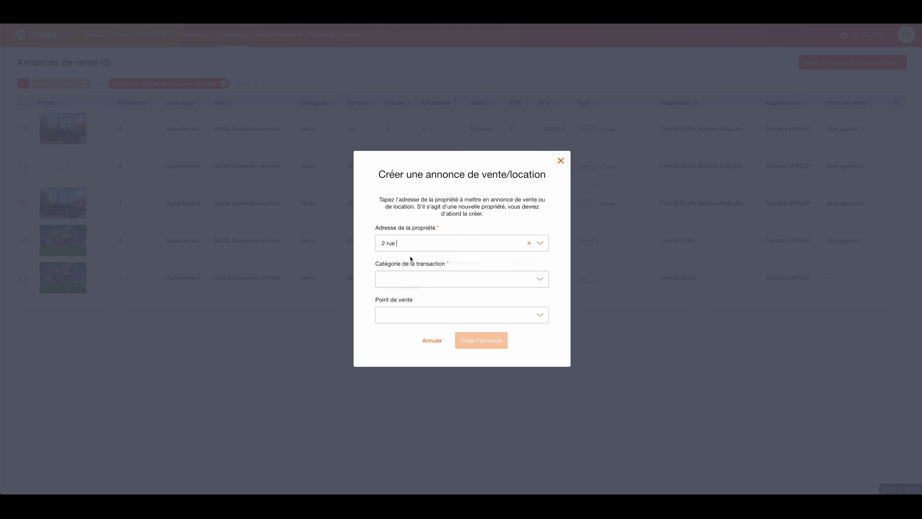
text(paris)
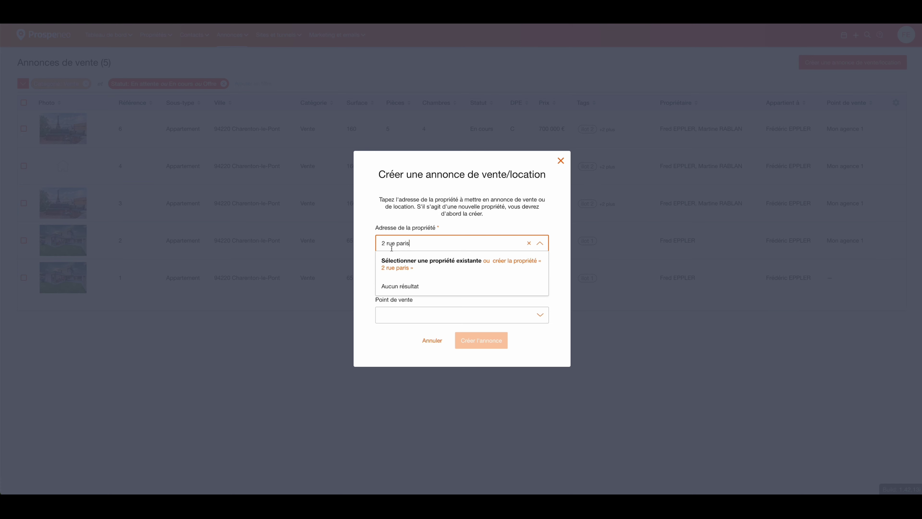
Step: Create a new property of type Habitation with sub-type Appartement
click(508, 264)
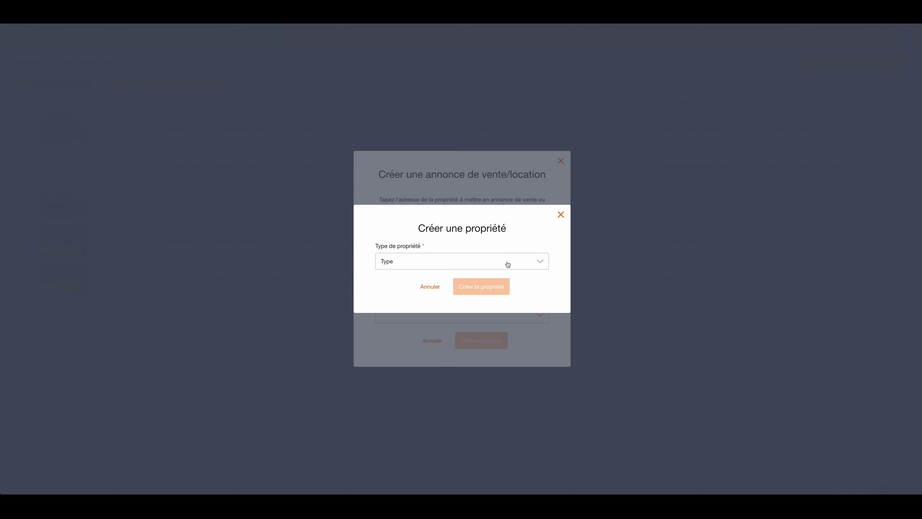
click(459, 266)
click(407, 282)
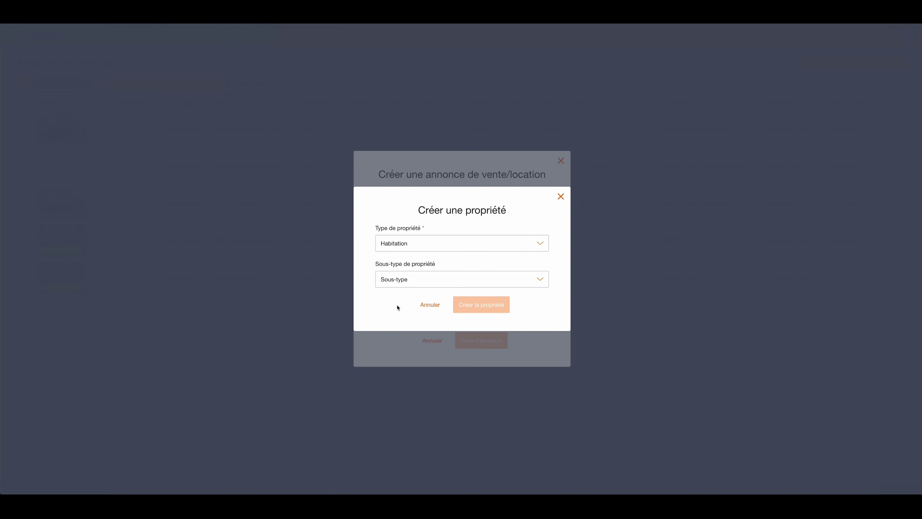
click(406, 280)
click(410, 311)
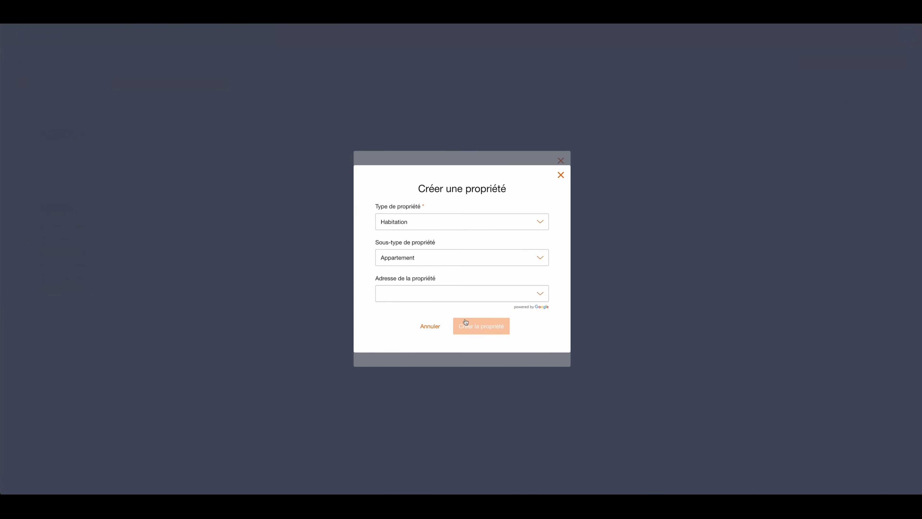
Step: Give it the address 2 Rue de Paris, 94220 Paris, and link a new building there
click(432, 293)
text(2,)
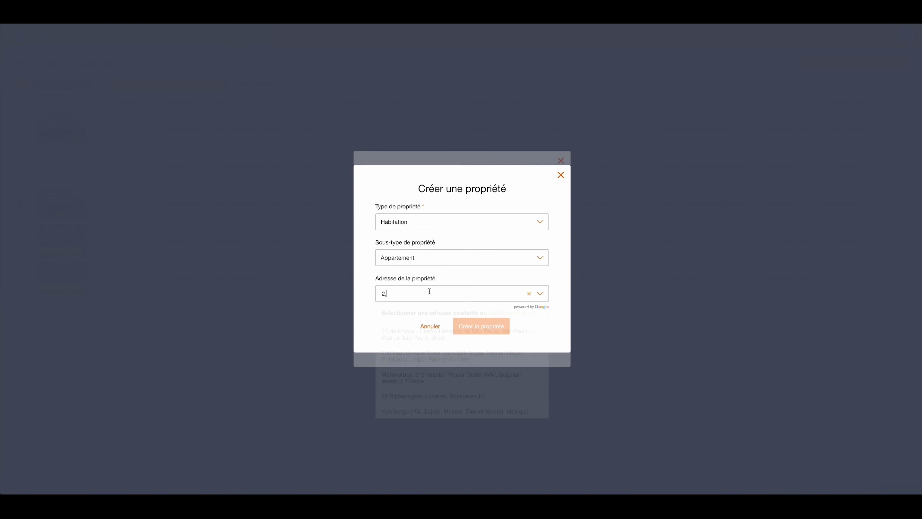
text( rue d)
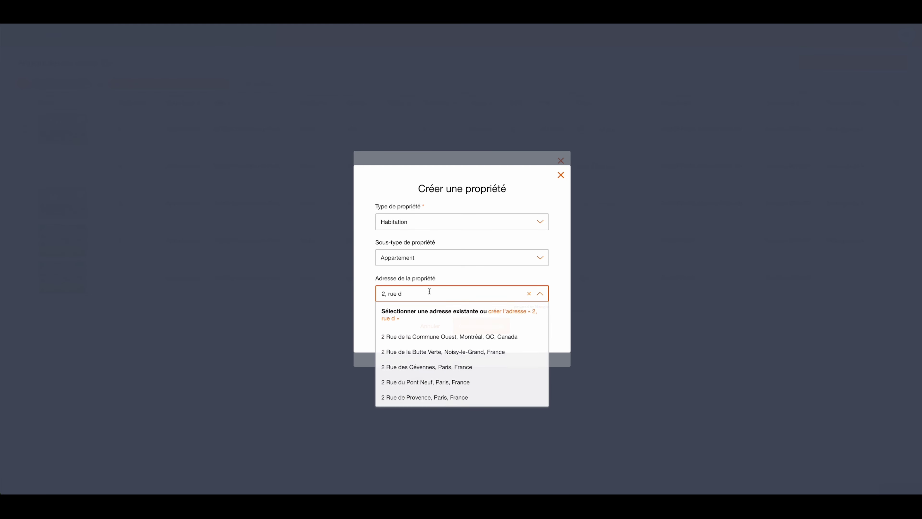
text(e pari)
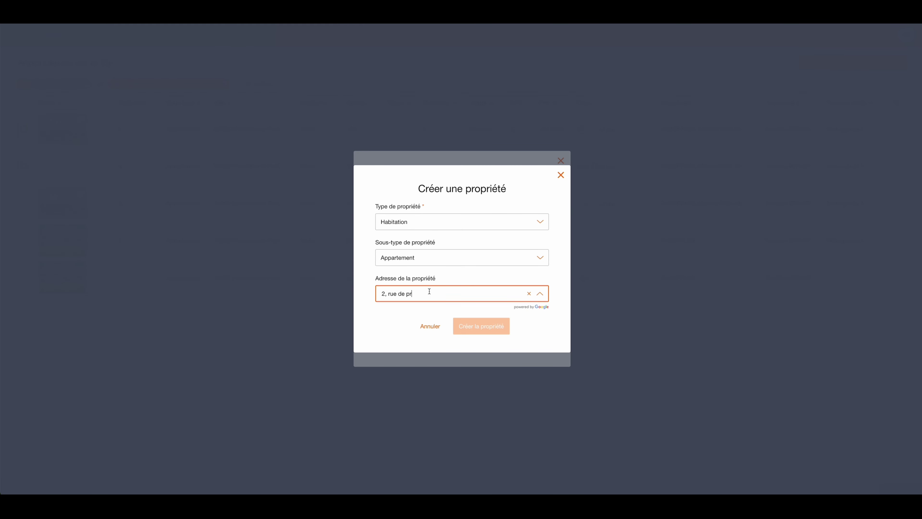
text(s 947220)
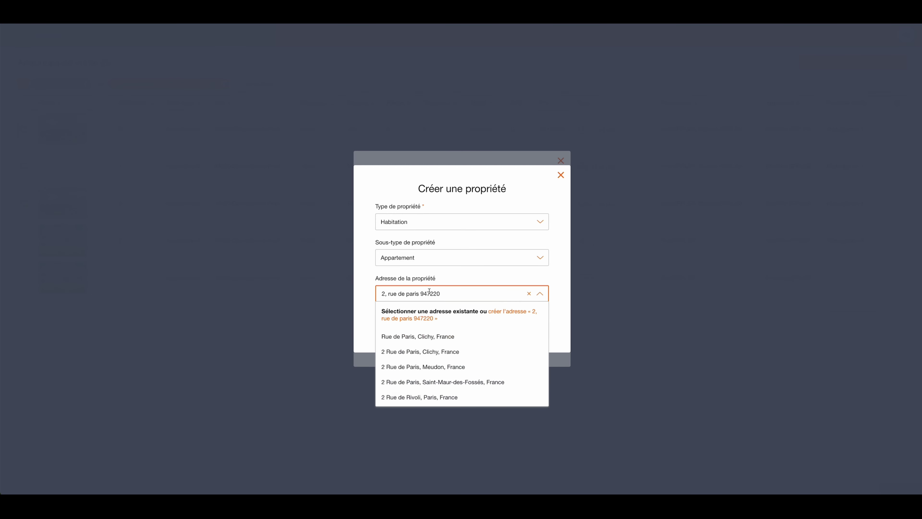
key(BackSpace)
key(BackSpace)
key(BackSpace)
key(BackSpace)
text(220)
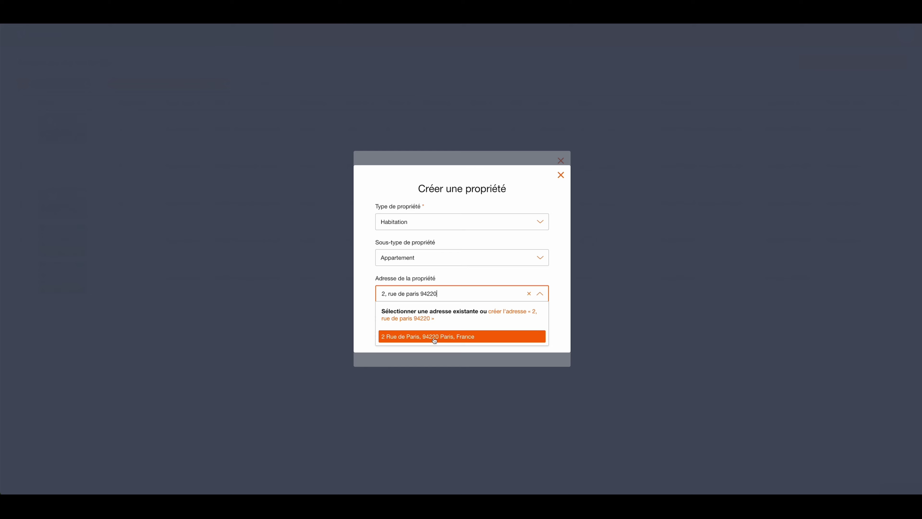
click(432, 338)
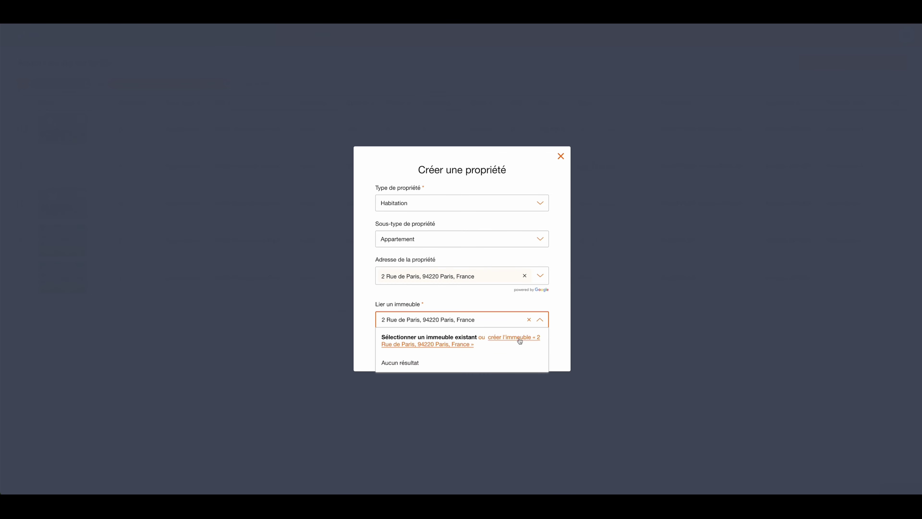
click(575, 304)
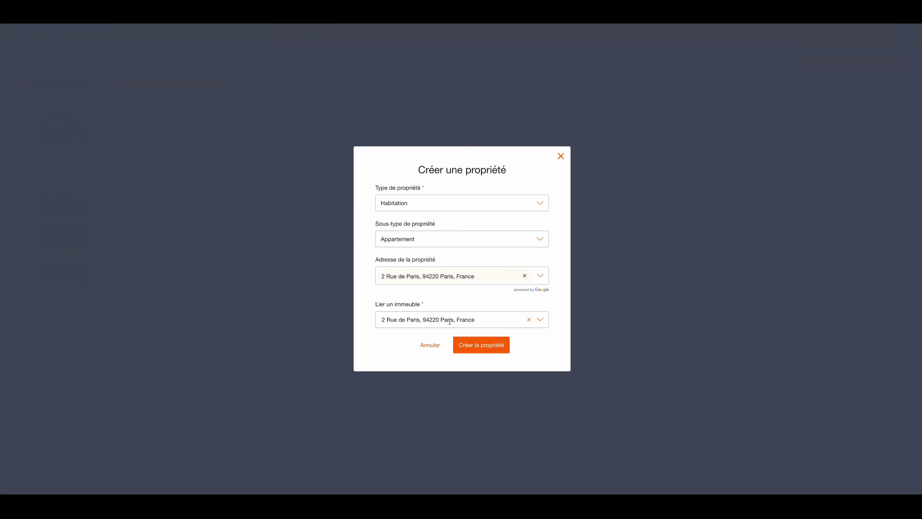
click(472, 346)
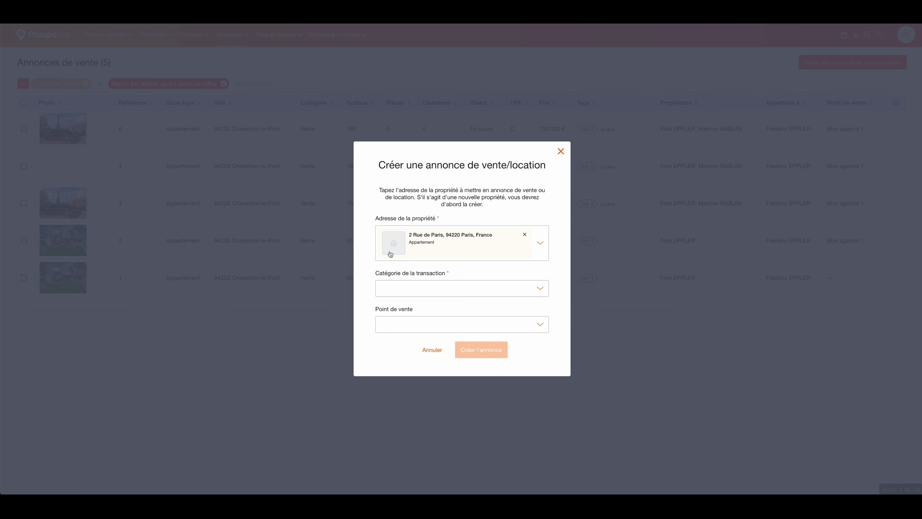
Step: Create a Vente listing for the apartment, assigned to point of sale Mon agence 1
click(416, 291)
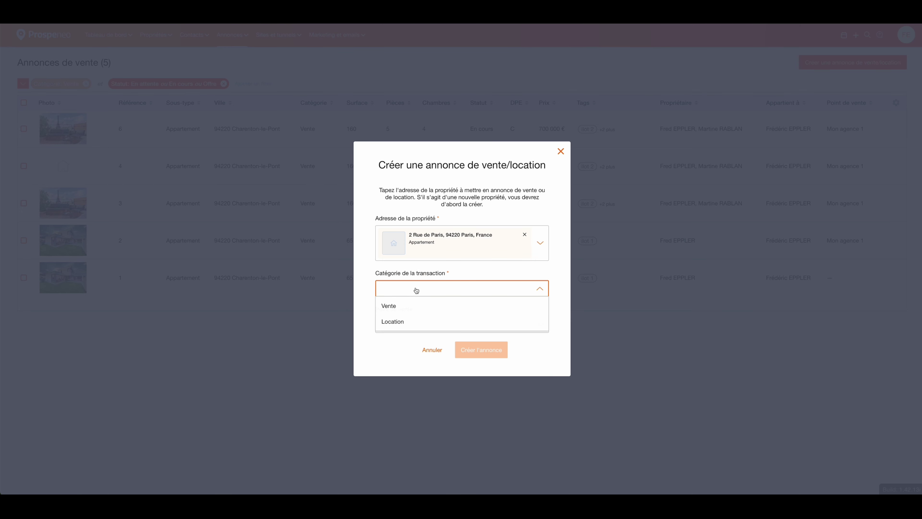
click(410, 306)
click(432, 329)
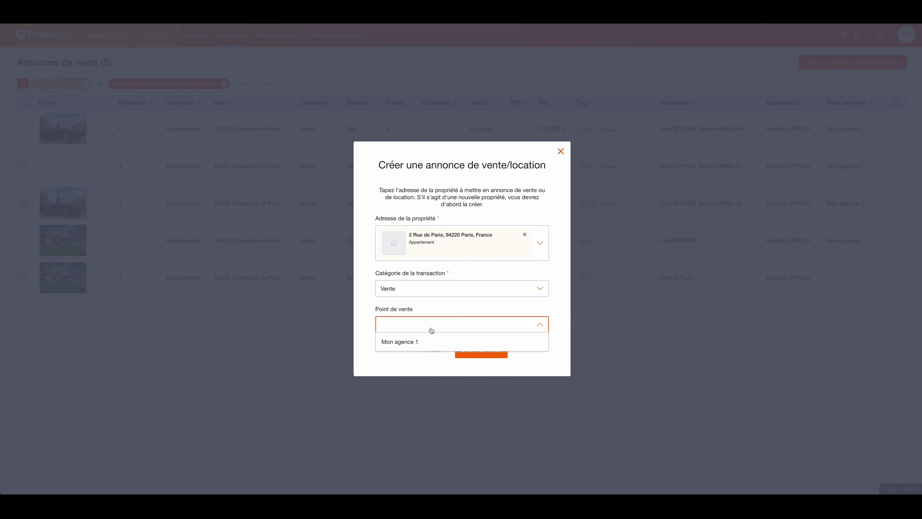
click(418, 342)
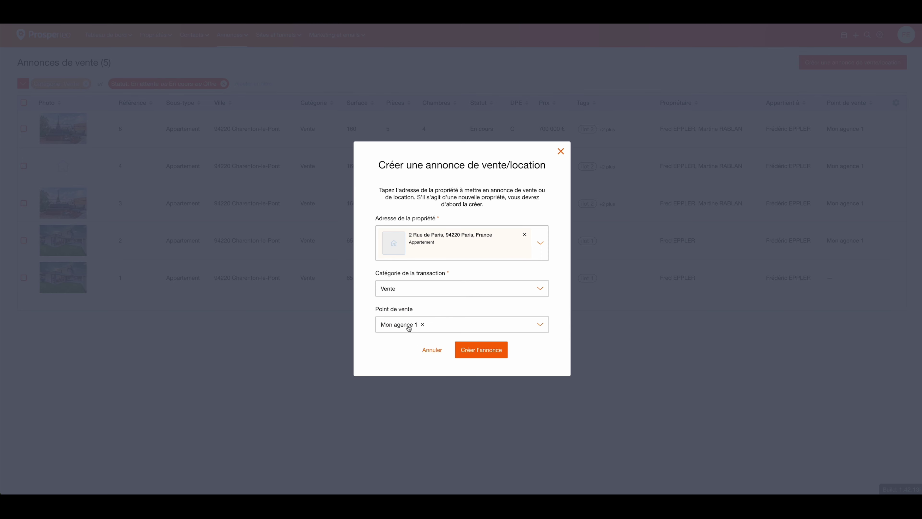
click(481, 354)
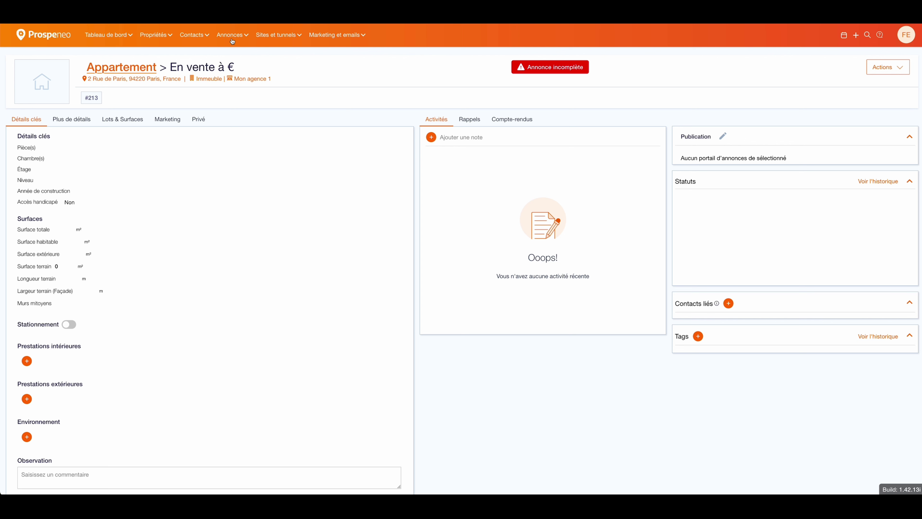
Step: Show Toutes les propriétés, with the 2 Rue de Paris apartment (ID 7857) at the top
click(156, 36)
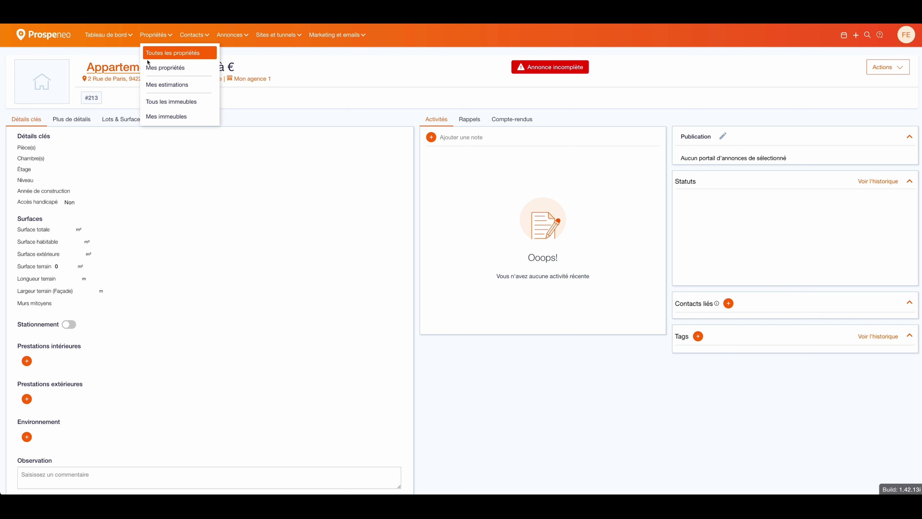
click(125, 69)
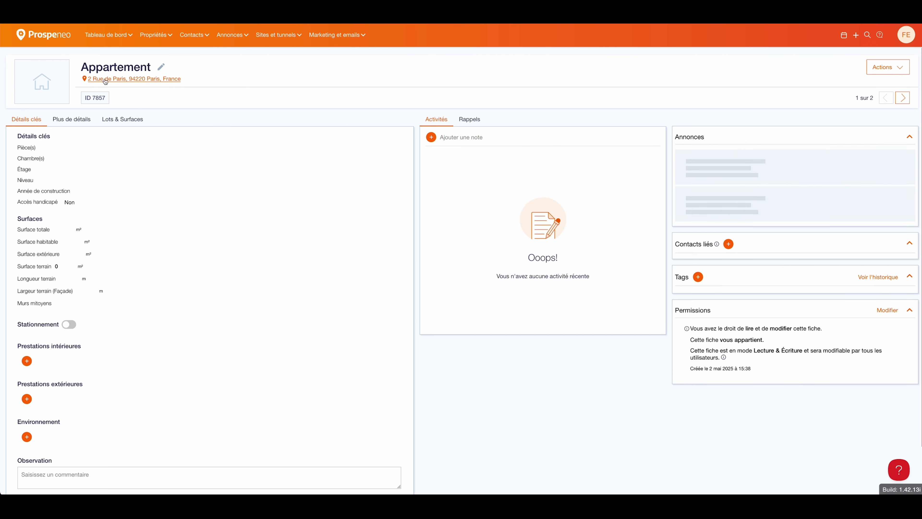
click(161, 42)
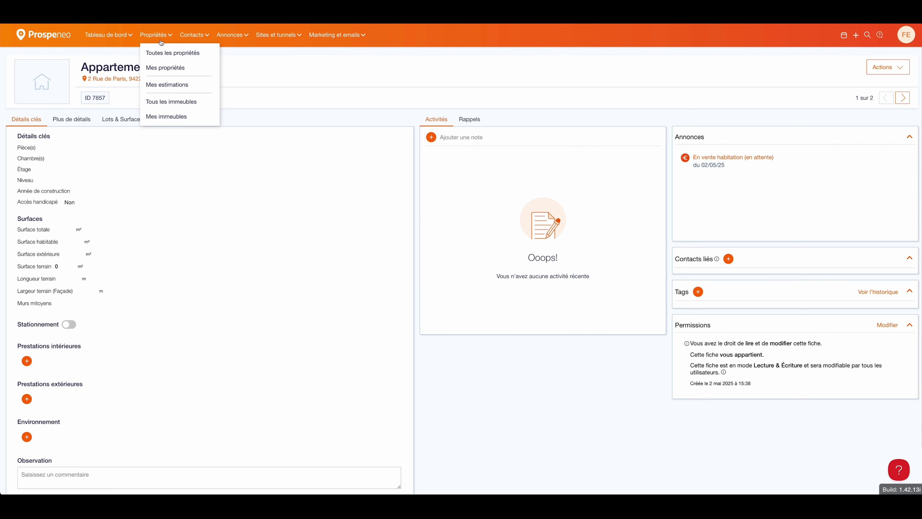
click(161, 52)
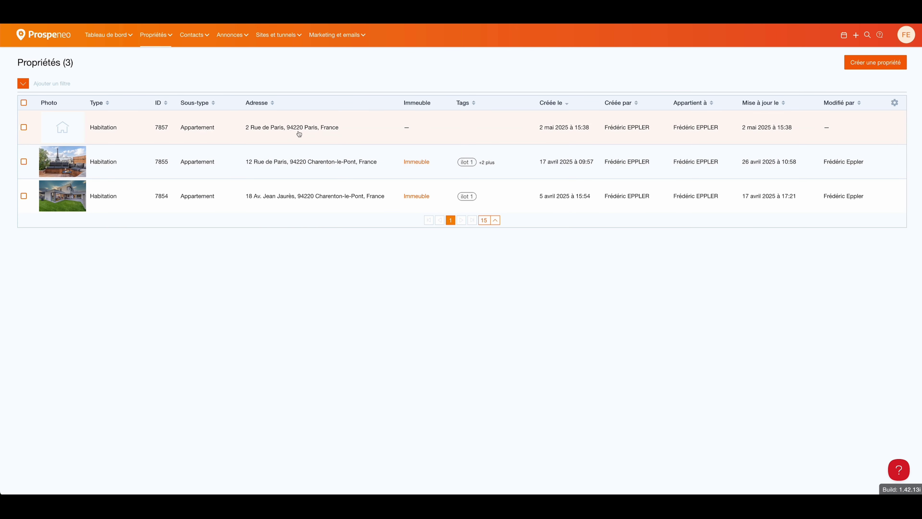